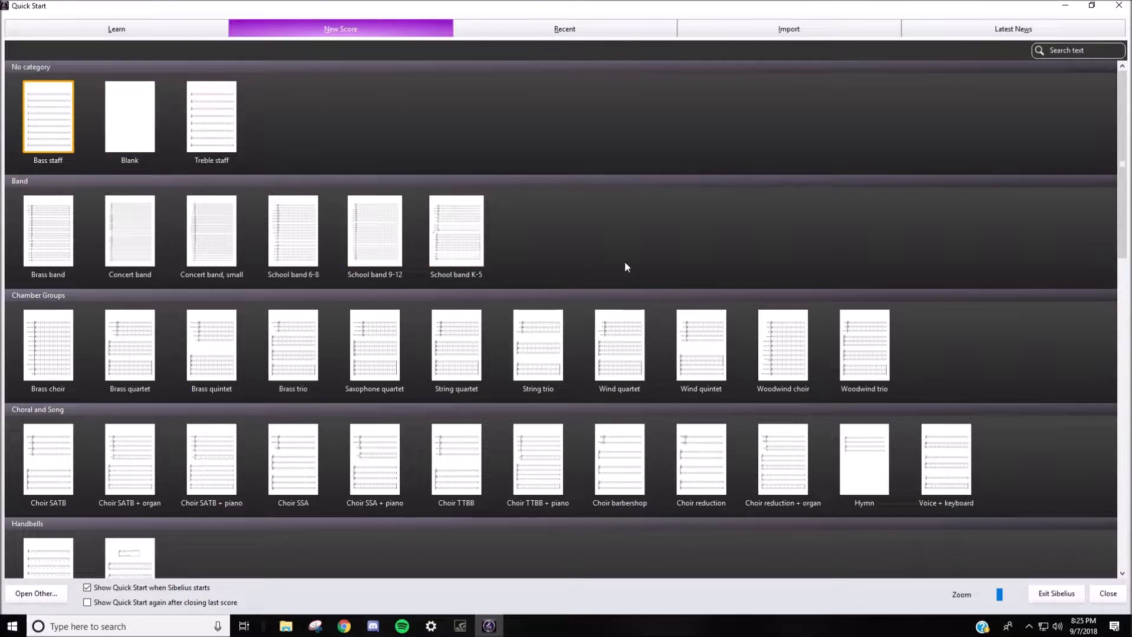
Start a new score from the Blank template.
{"action": "scroll", "coordinate": [626, 265], "scroll_direction": "down", "scroll_amount": 10}
{"action": "scroll", "coordinate": [629, 277], "scroll_direction": "up", "scroll_amount": 10}
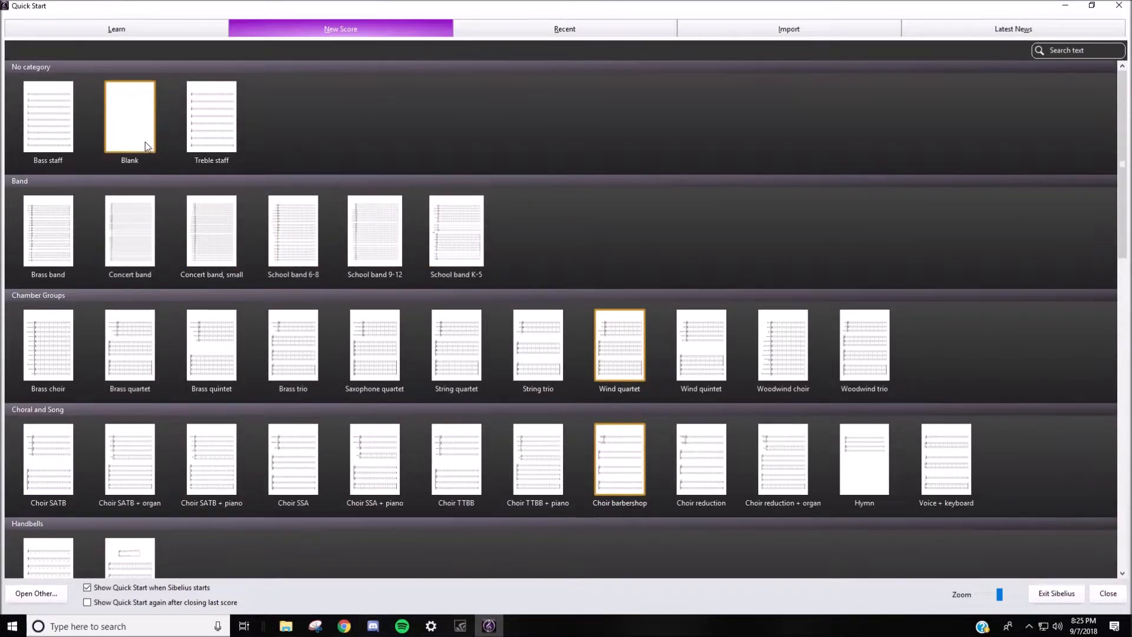
{"action": "left_click", "coordinate": [146, 147]}
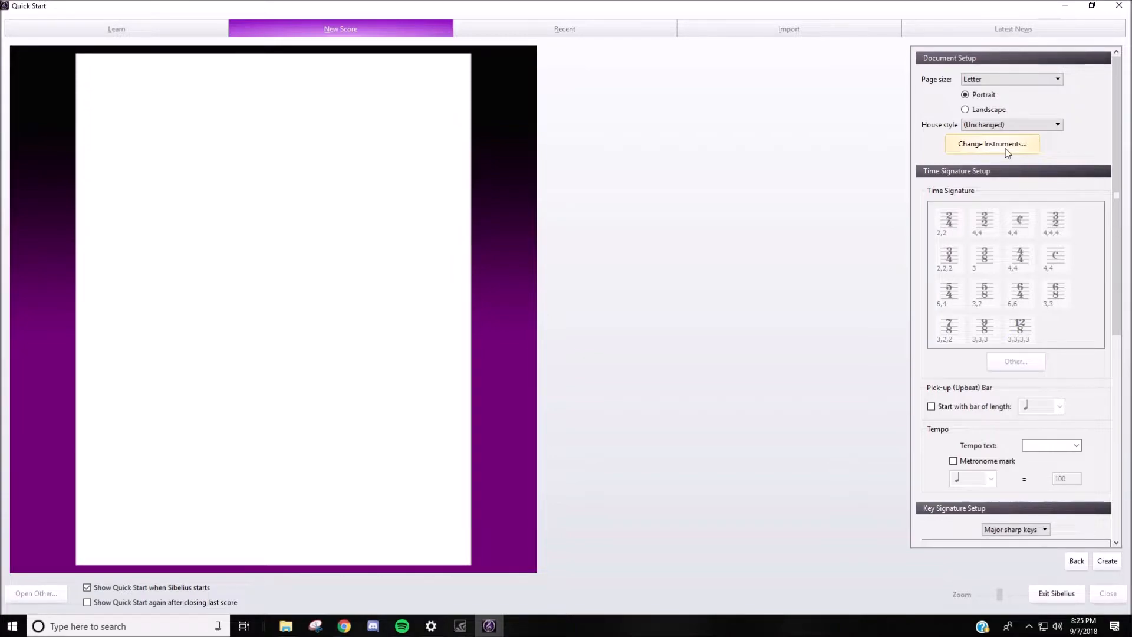
Add a Piano to the new score's instruments.
{"action": "left_click", "coordinate": [1008, 153]}
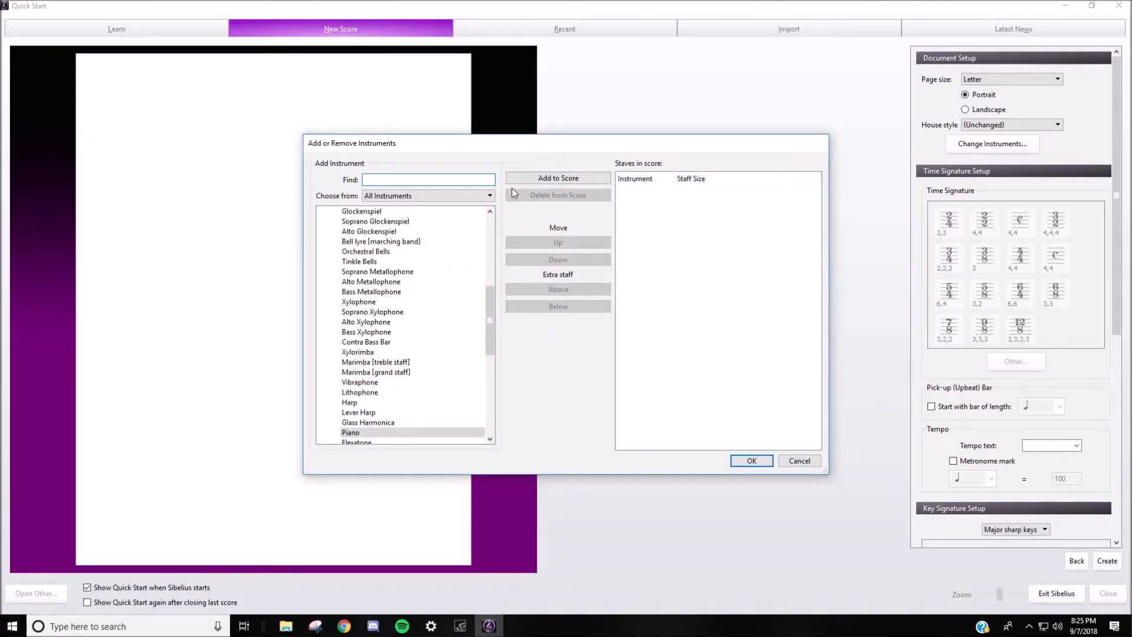
{"action": "type", "text": "piano"}
{"action": "left_click", "coordinate": [479, 190]}
{"action": "double_click", "coordinate": [535, 182]}
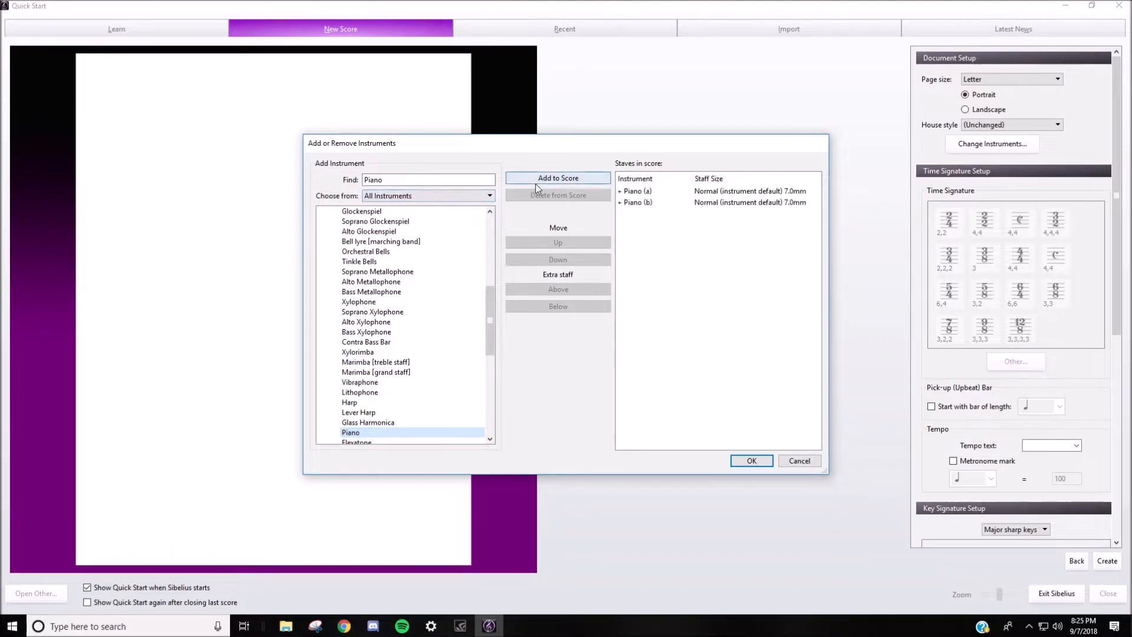
{"action": "left_click", "coordinate": [740, 463]}
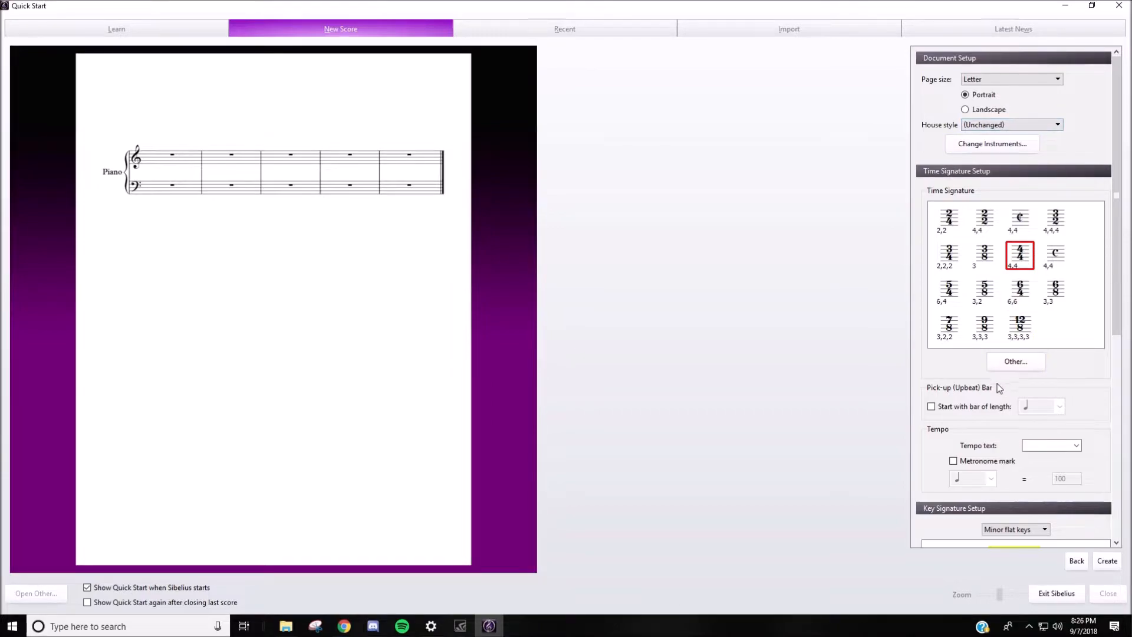
Create the piano score with the default setup and move the Keypad a little higher on screen.
{"action": "scroll", "coordinate": [1031, 366], "scroll_direction": "down", "scroll_amount": 3}
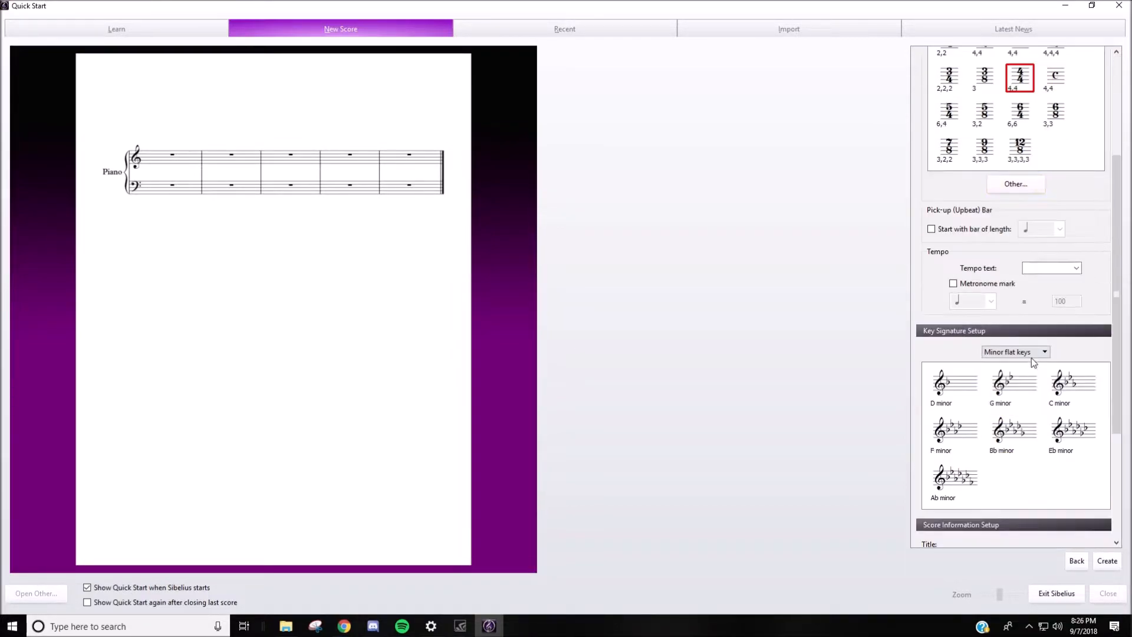
{"action": "scroll", "coordinate": [1031, 359], "scroll_direction": "down", "scroll_amount": 3}
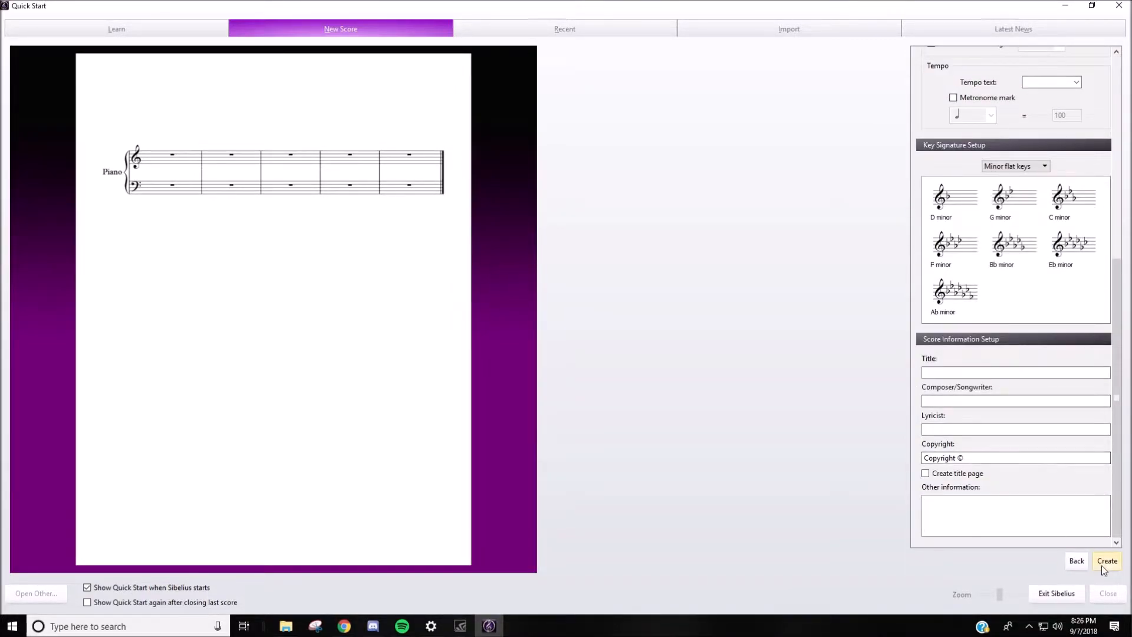
{"action": "left_click", "coordinate": [1102, 565]}
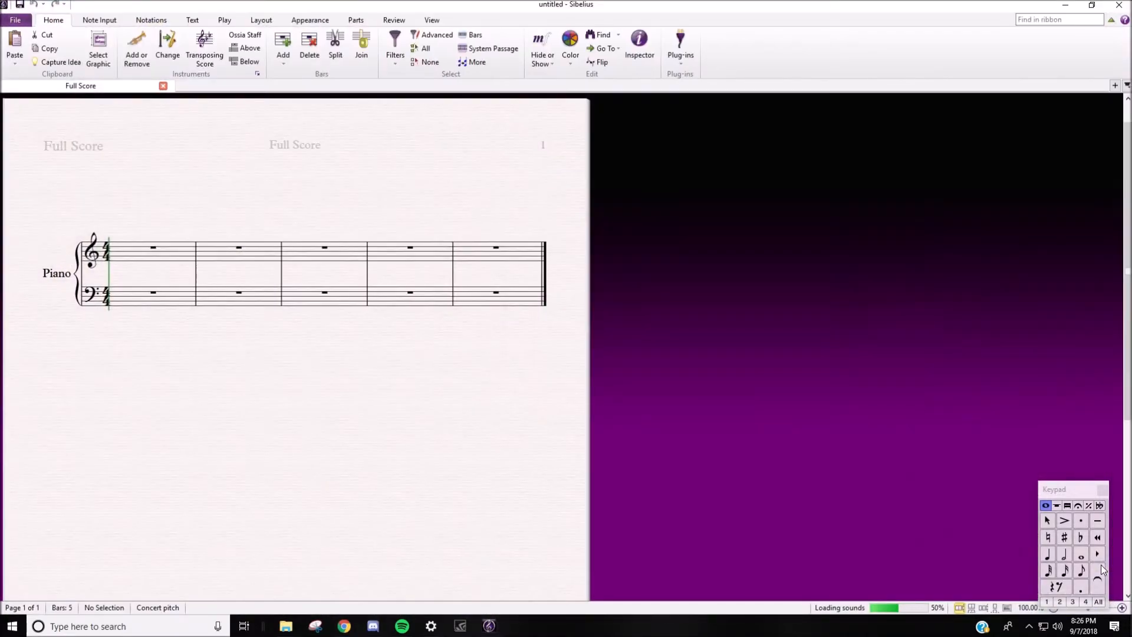
{"action": "left_click_drag", "start_coordinate": [89, 470], "coordinate": [360, 464]}
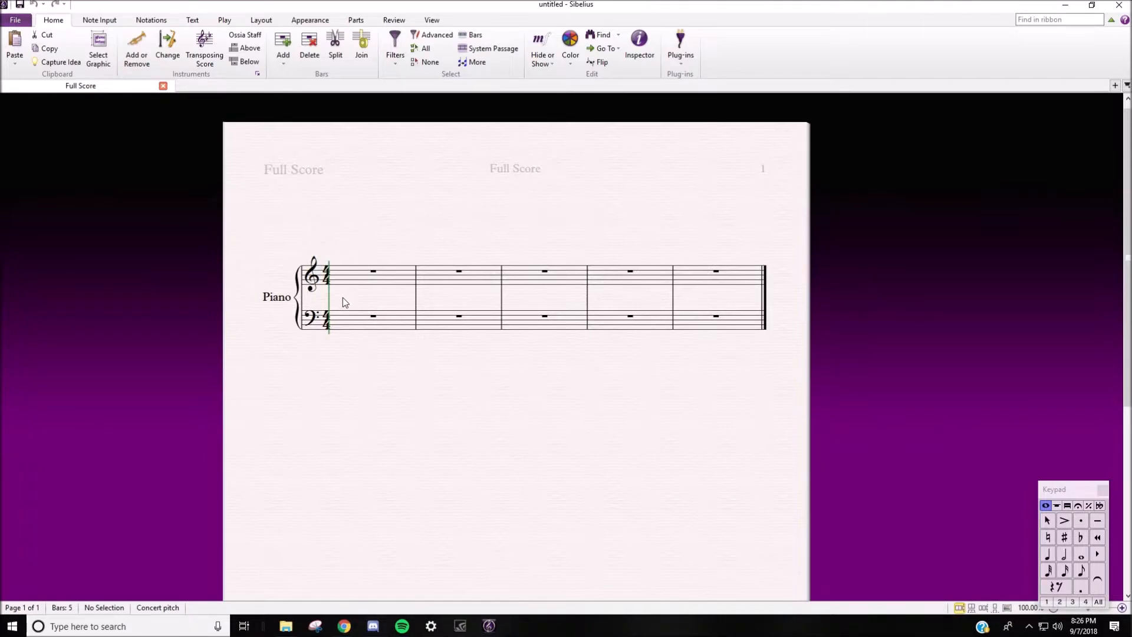
{"action": "left_click_drag", "start_coordinate": [1071, 489], "coordinate": [1061, 442]}
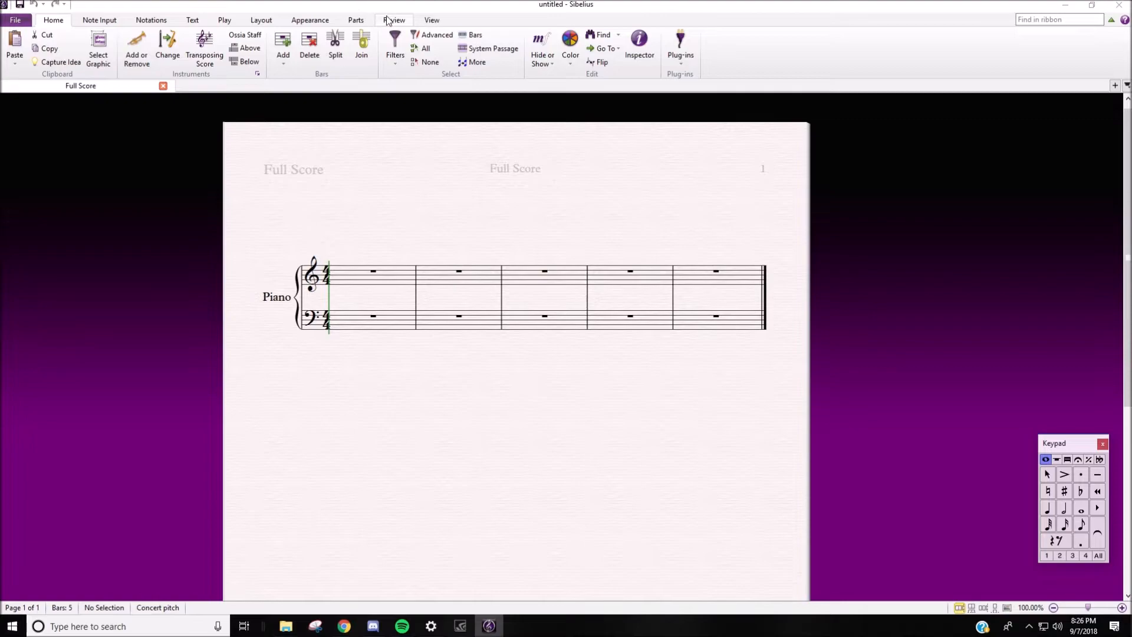
Hide the Keypad and display it again.
{"action": "left_click", "coordinate": [428, 22]}
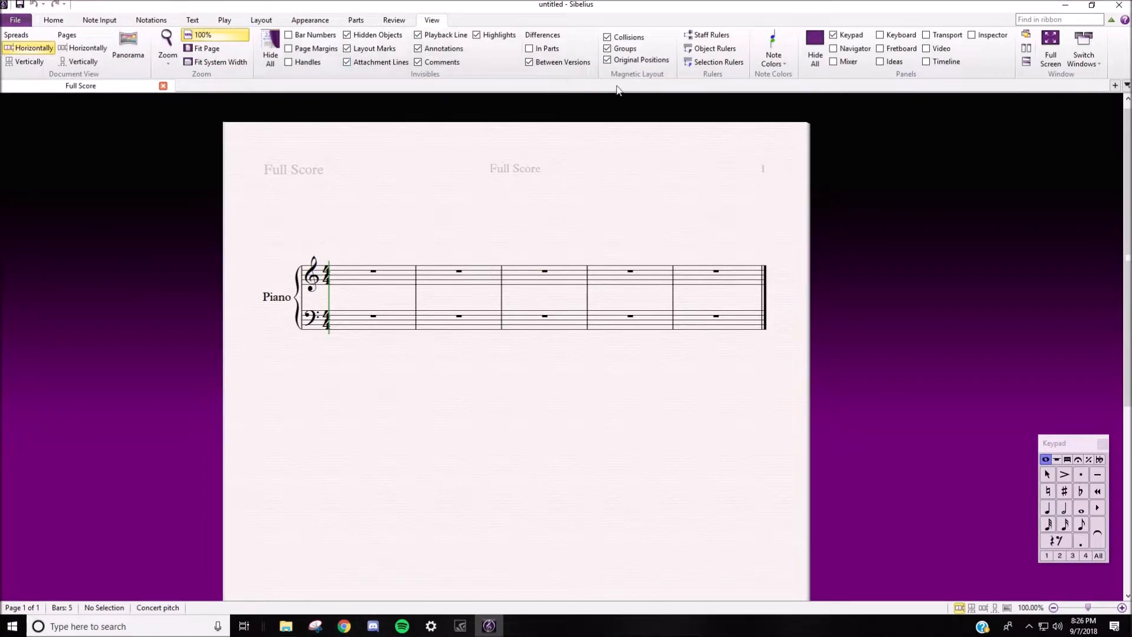
{"action": "left_click", "coordinate": [833, 35]}
{"action": "left_click", "coordinate": [833, 35]}
Place quarter notes C5, D5, E5 and D5 in bar 1 of the treble staff.
{"action": "left_click", "coordinate": [1047, 508]}
{"action": "left_click", "coordinate": [345, 273]}
{"action": "left_click", "coordinate": [374, 271]}
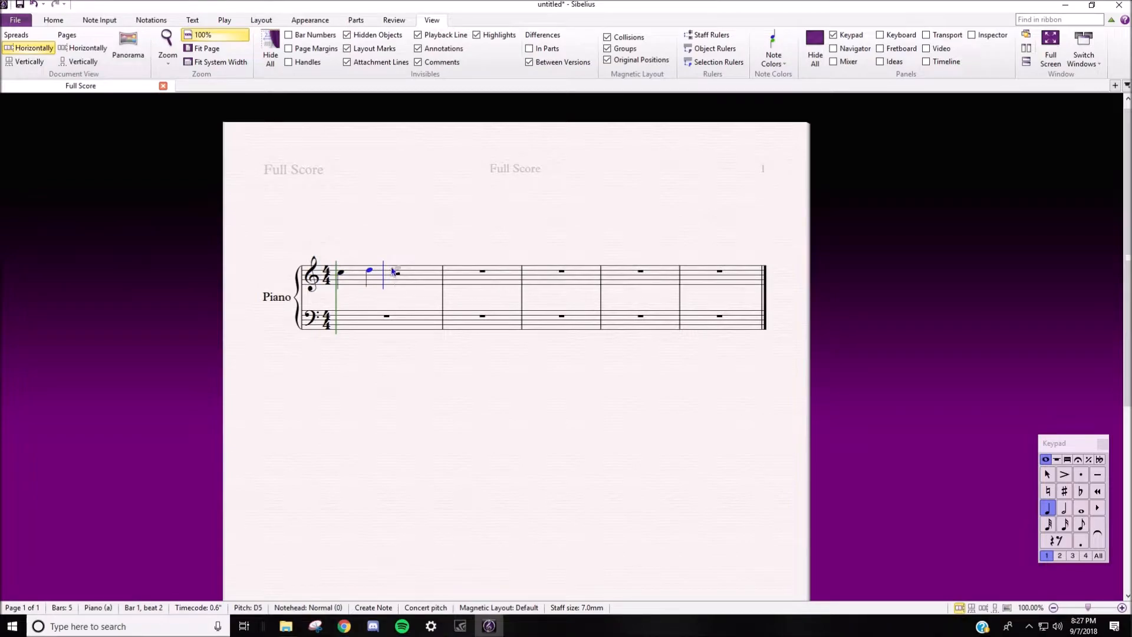
{"action": "left_click", "coordinate": [394, 269]}
{"action": "left_click", "coordinate": [424, 270]}
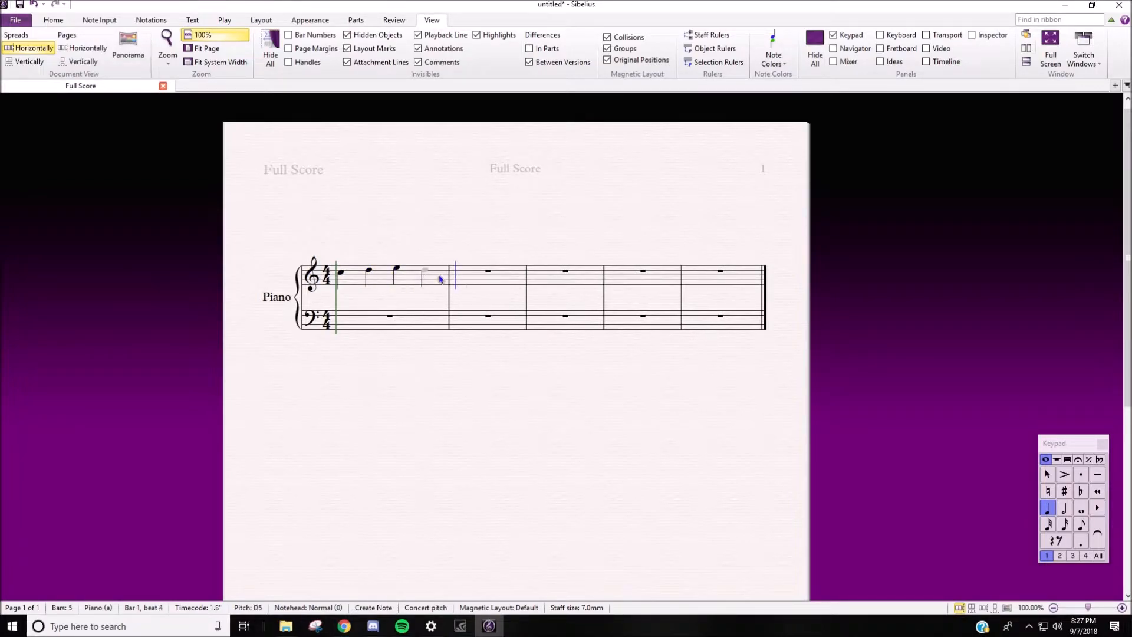
Place quarter notes C5, B4, A4 and F4 in bar 2 of the treble staff.
{"action": "left_click", "coordinate": [461, 274]}
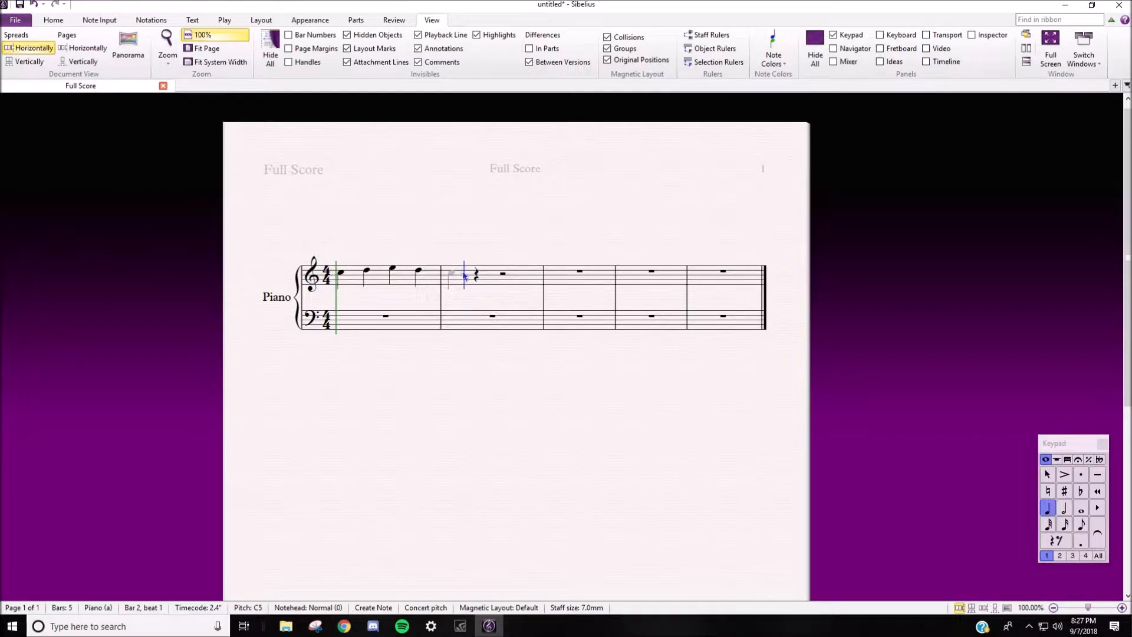
{"action": "left_click", "coordinate": [477, 275]}
{"action": "left_click", "coordinate": [509, 278]}
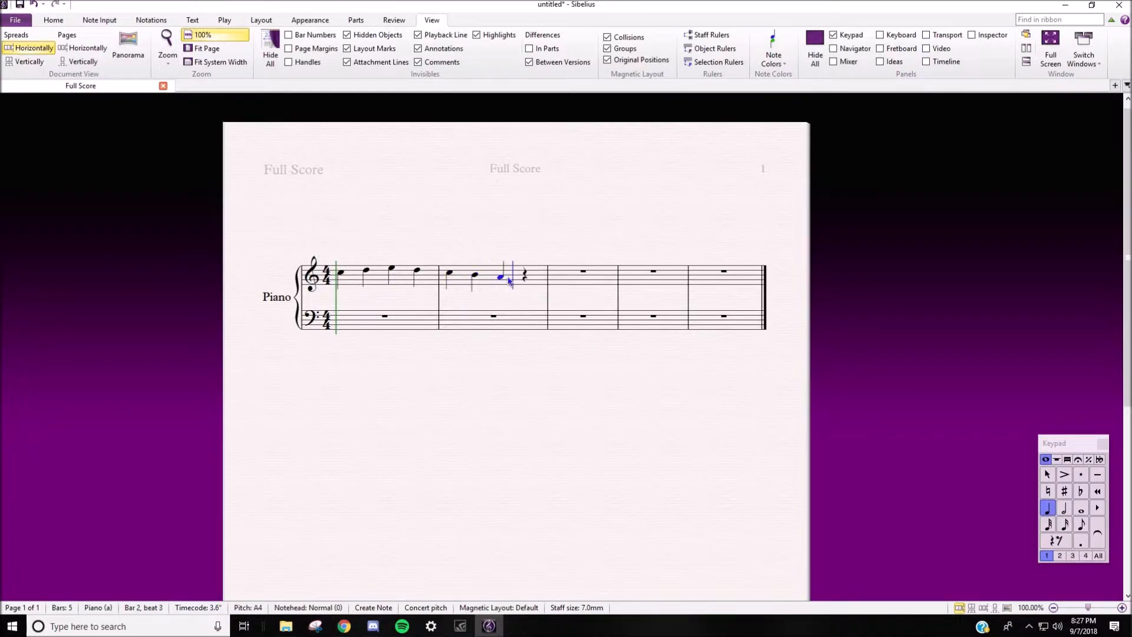
{"action": "left_click", "coordinate": [525, 282]}
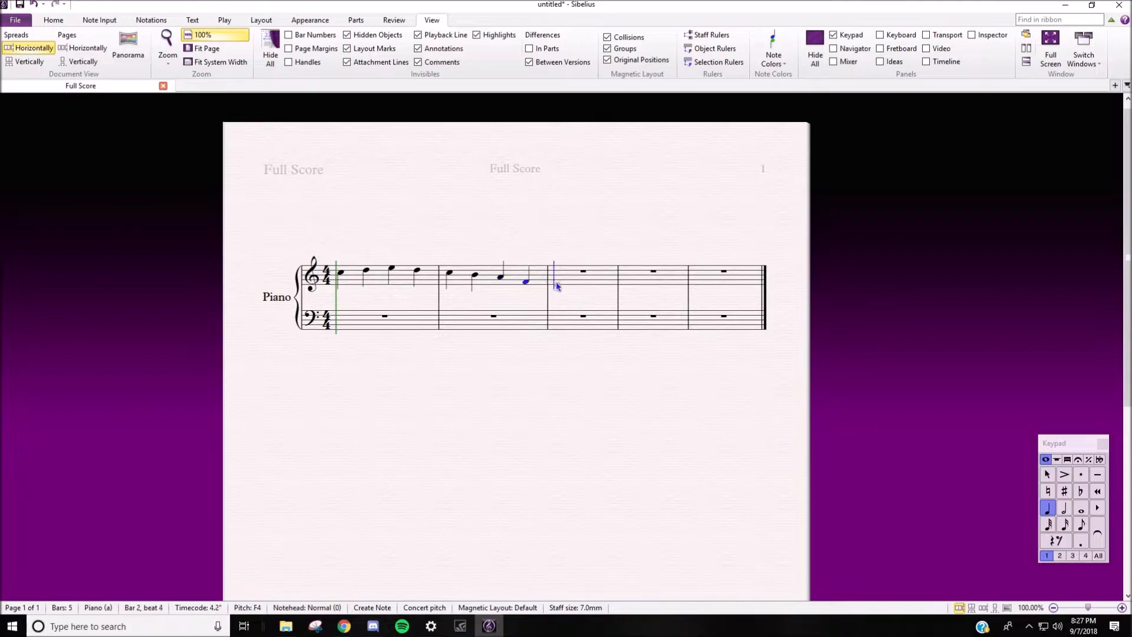
Place quarter notes F4, A4 and G4 in bar 3 of the treble staff and leave note input.
{"action": "left_click", "coordinate": [559, 282]}
{"action": "left_click", "coordinate": [570, 278]}
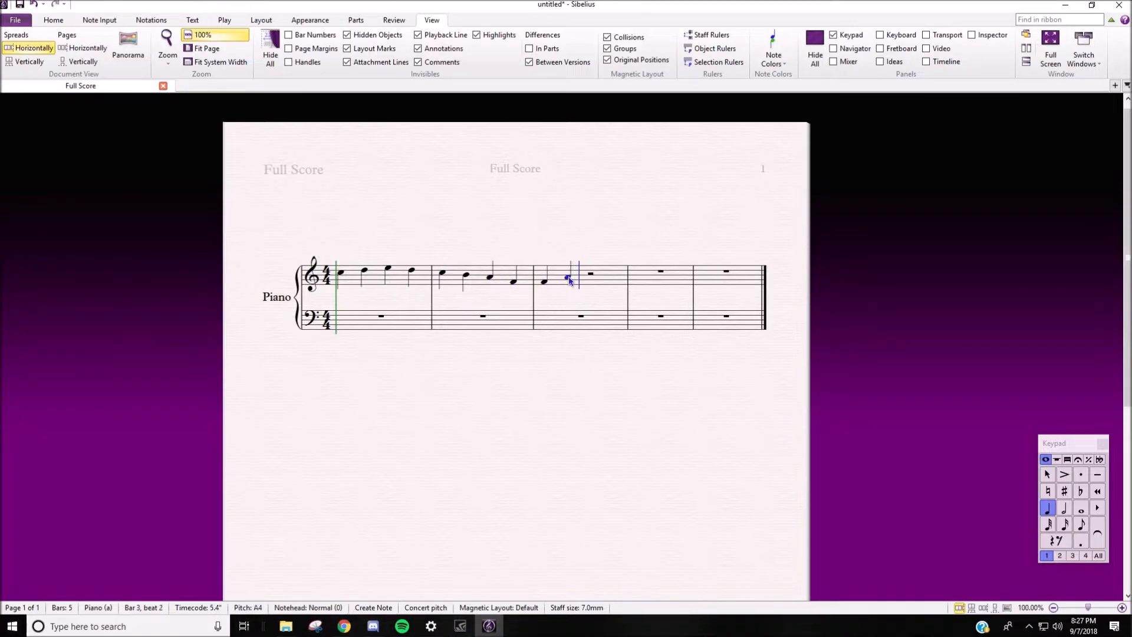
{"action": "left_click", "coordinate": [586, 281]}
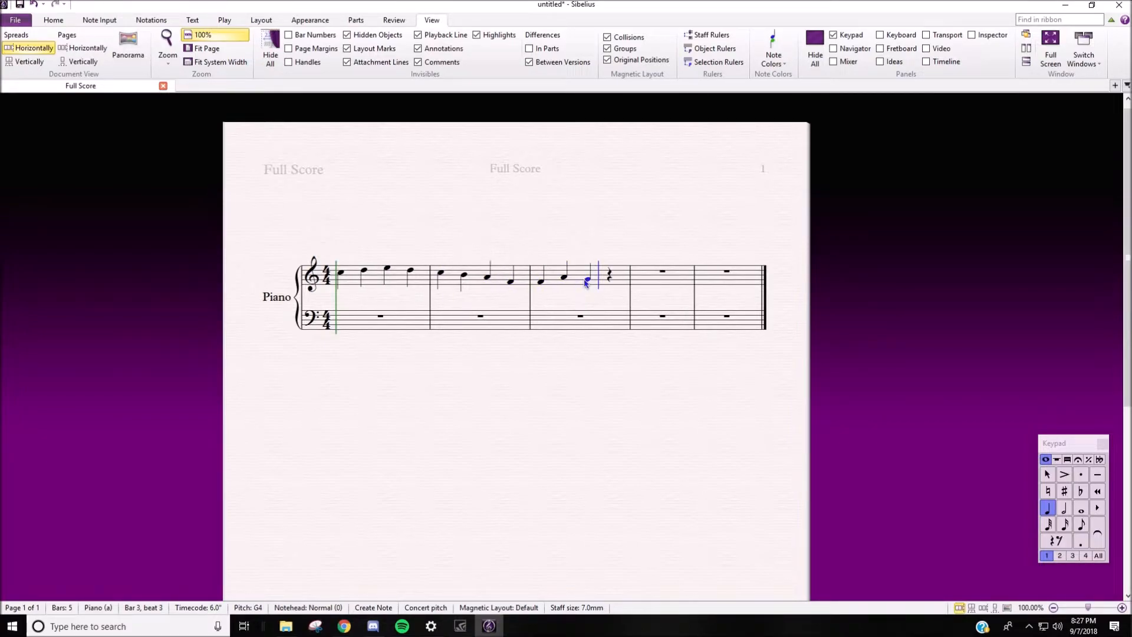
{"action": "left_click", "coordinate": [613, 347]}
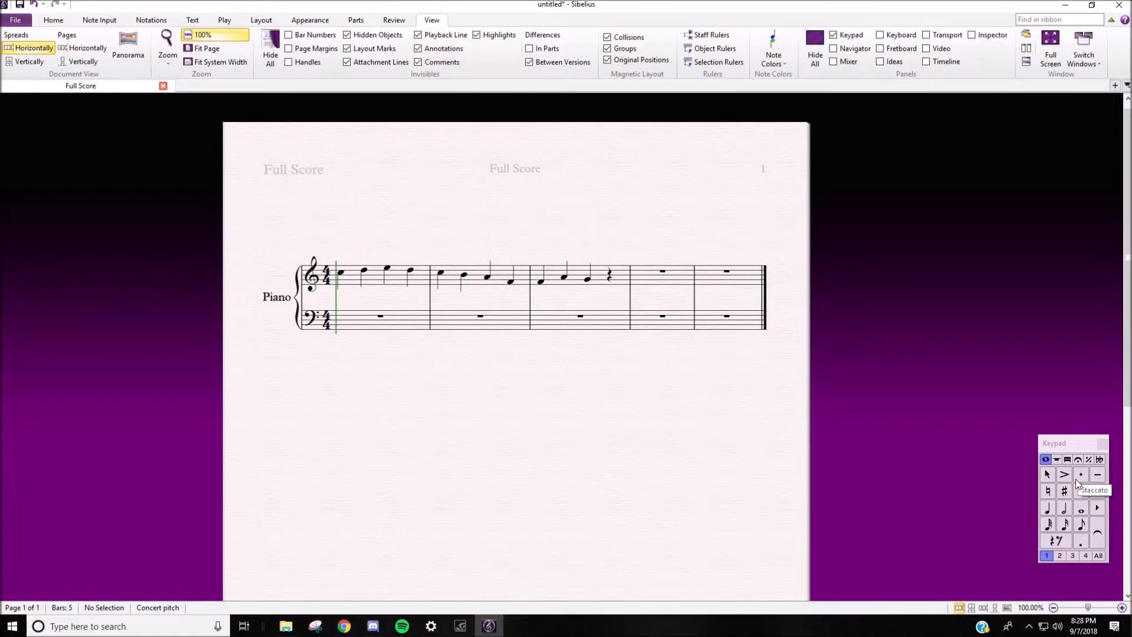
Place quarter notes F4 and A4 and a half note A4 in bar 4, plus half notes in bar 5.
{"action": "left_click", "coordinate": [1049, 511]}
{"action": "left_click", "coordinate": [640, 281]}
{"action": "key", "text": "5"}
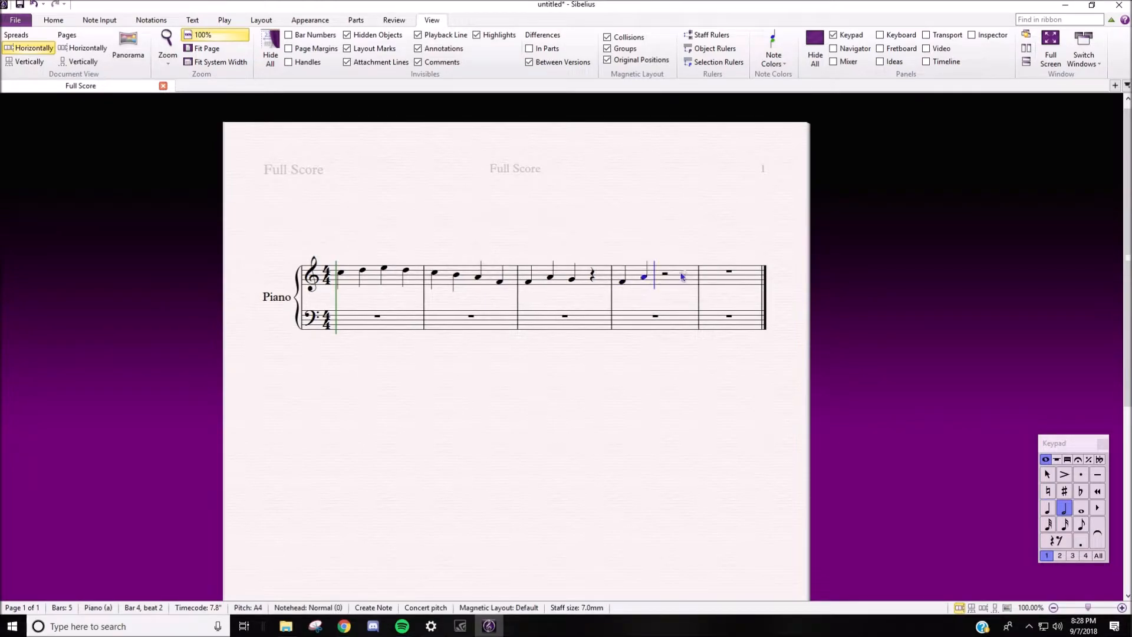
{"action": "left_click", "coordinate": [681, 273]}
{"action": "left_click", "coordinate": [647, 282]}
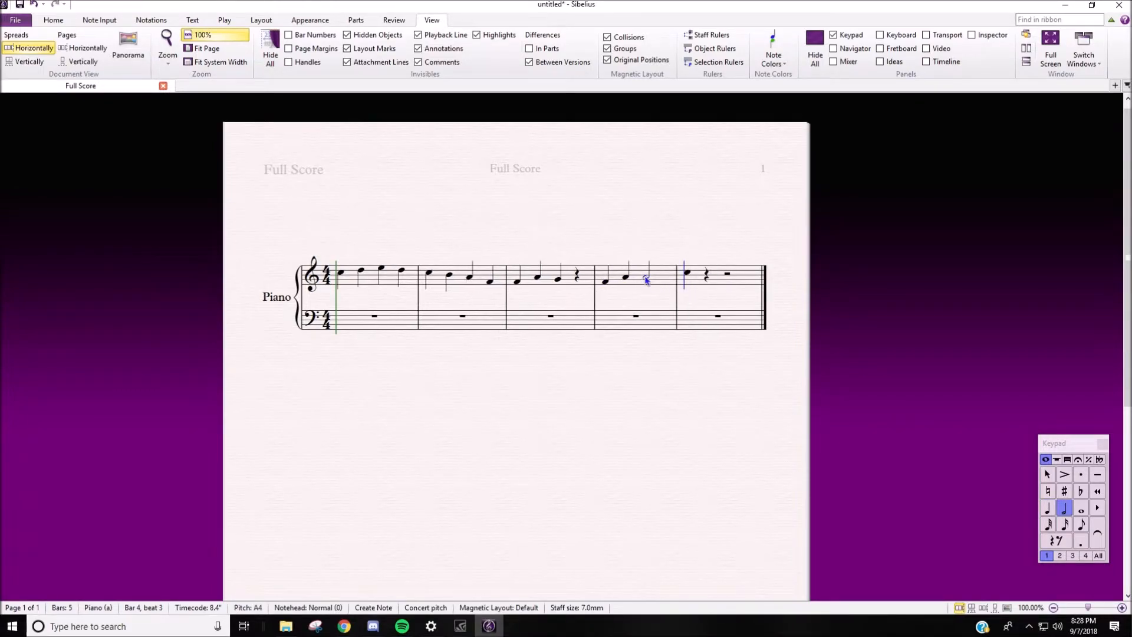
{"action": "left_click", "coordinate": [693, 279]}
{"action": "left_click", "coordinate": [725, 280]}
{"action": "key", "text": "Escape"}
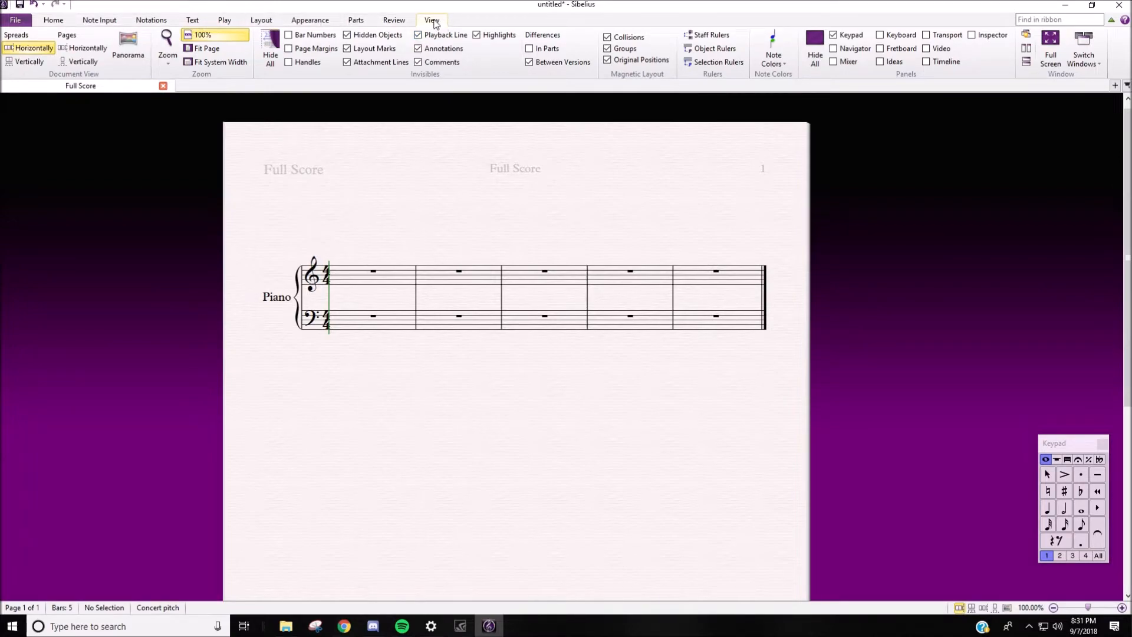
Display the on-screen Keyboard and use it to enter quarter notes G4, E4, C5, D5, E5, G5, A5, C6, G5 from treble bar 1.
{"action": "left_click", "coordinate": [881, 37]}
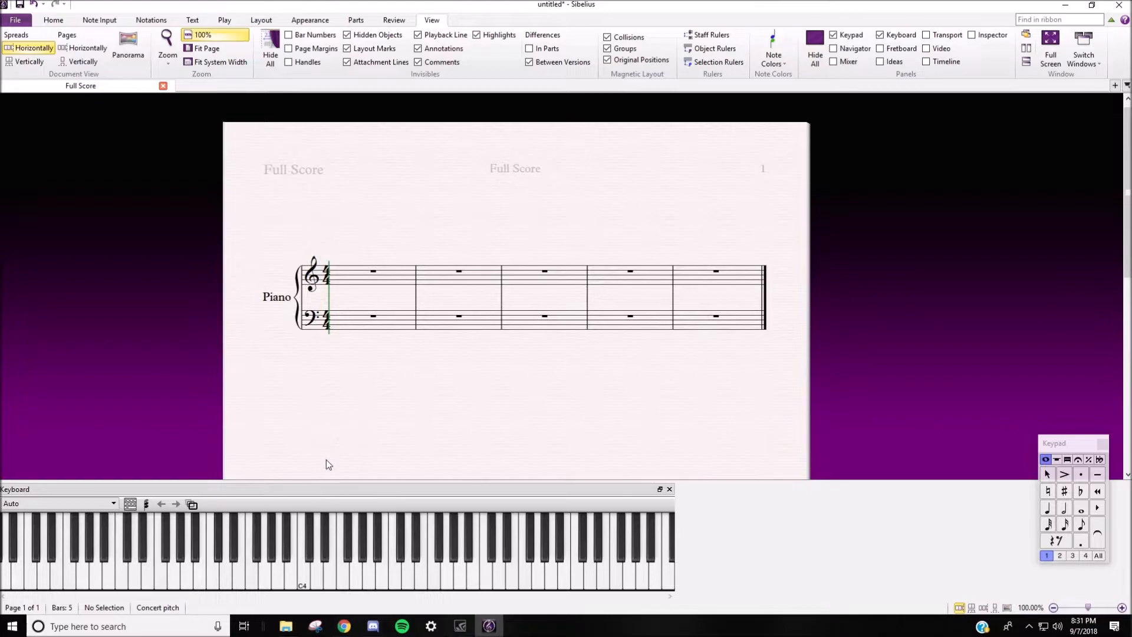
{"action": "left_click", "coordinate": [350, 282]}
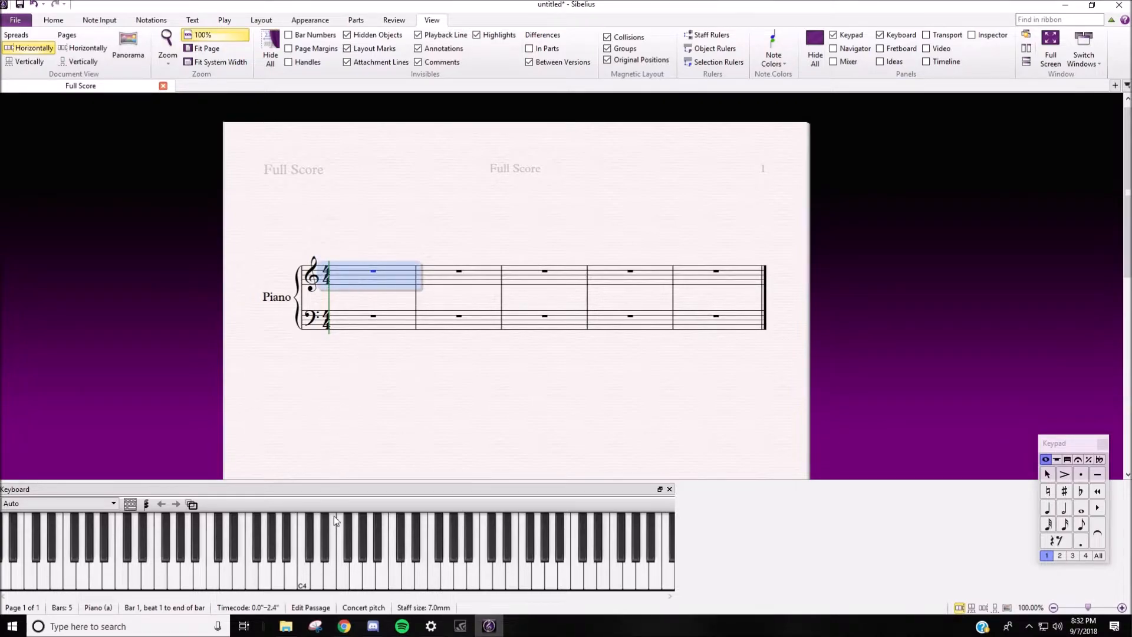
{"action": "left_click", "coordinate": [351, 568]}
{"action": "left_click", "coordinate": [334, 567]}
{"action": "left_click", "coordinate": [390, 567]}
{"action": "left_click", "coordinate": [421, 576]}
{"action": "left_click", "coordinate": [447, 572]}
{"action": "left_click", "coordinate": [465, 573]}
{"action": "left_click", "coordinate": [483, 572]}
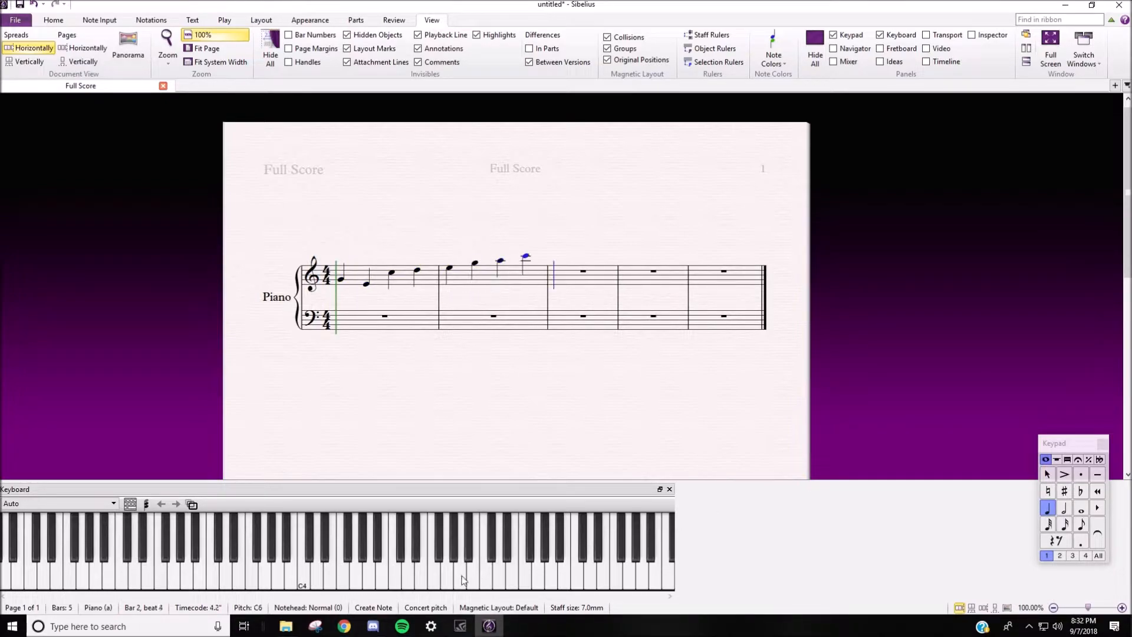
{"action": "left_click", "coordinate": [444, 578]}
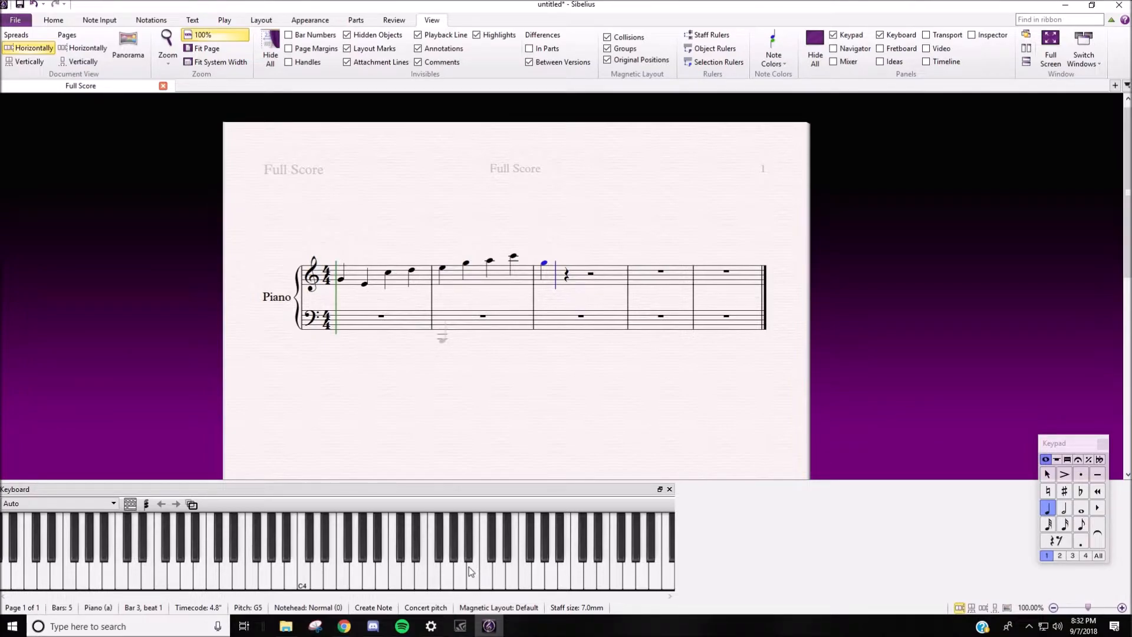
{"action": "key", "text": "Escape"}
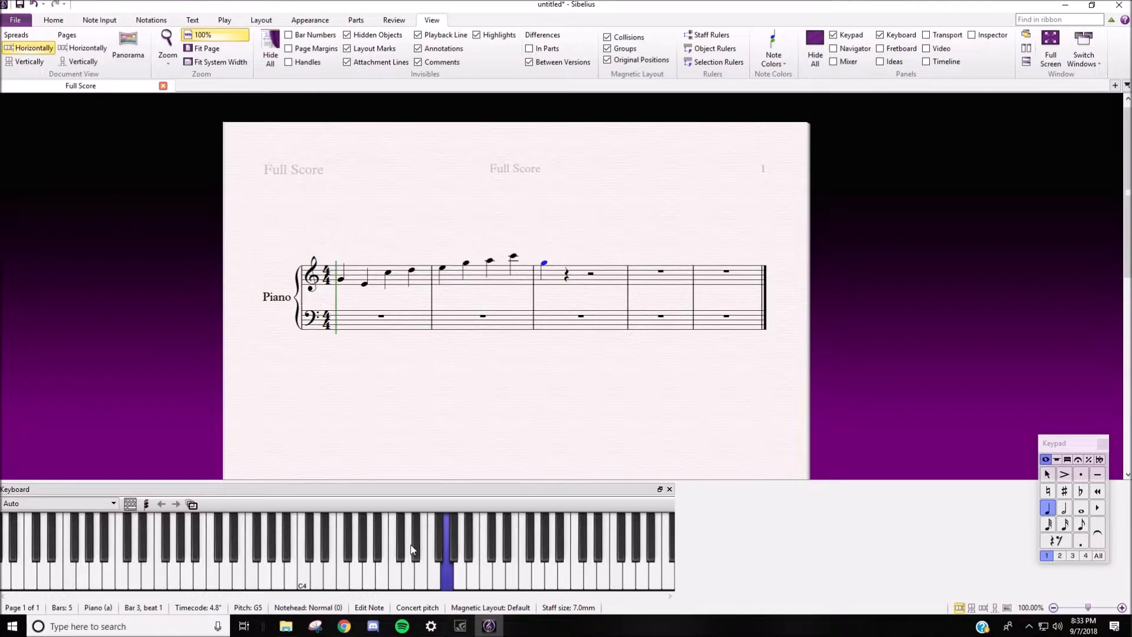
Clear the notes in bars 1 to 3 of the treble staff and hide the on-screen Keyboard.
{"action": "left_click", "coordinate": [620, 282]}
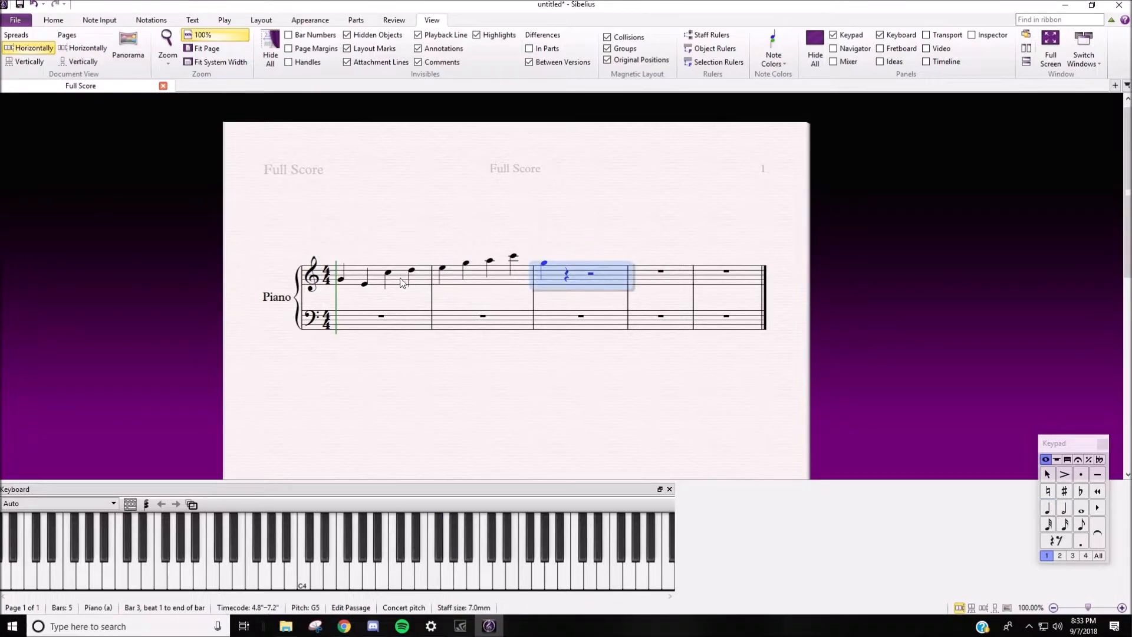
{"action": "left_click", "coordinate": [402, 282], "text": "shift"}
{"action": "key", "text": "Delete"}
{"action": "key", "text": "Escape"}
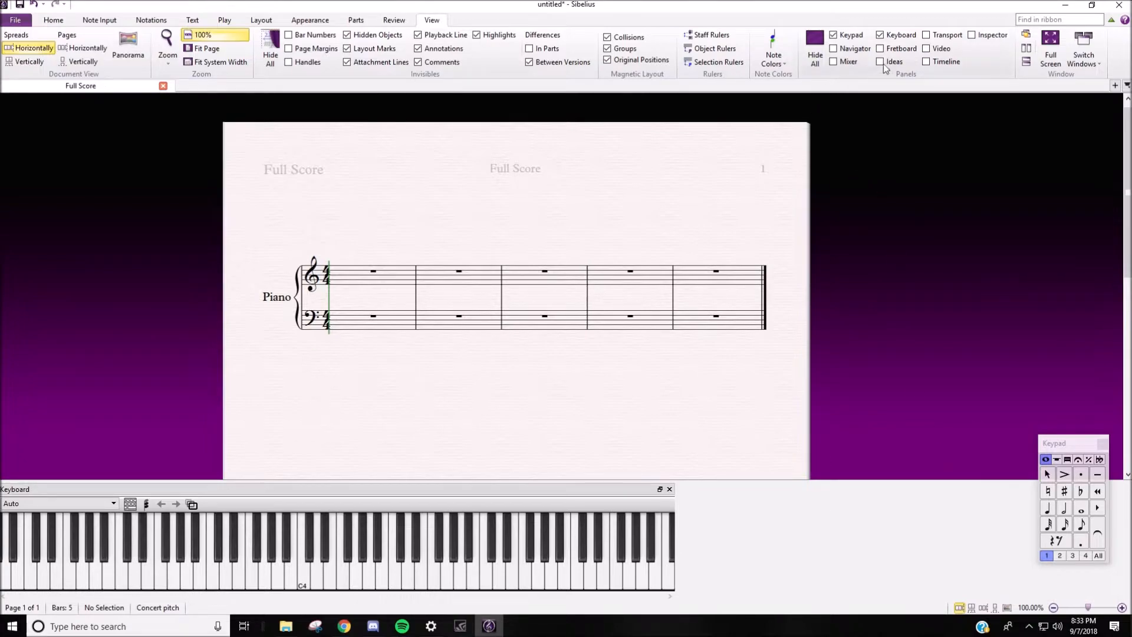
{"action": "left_click", "coordinate": [882, 35]}
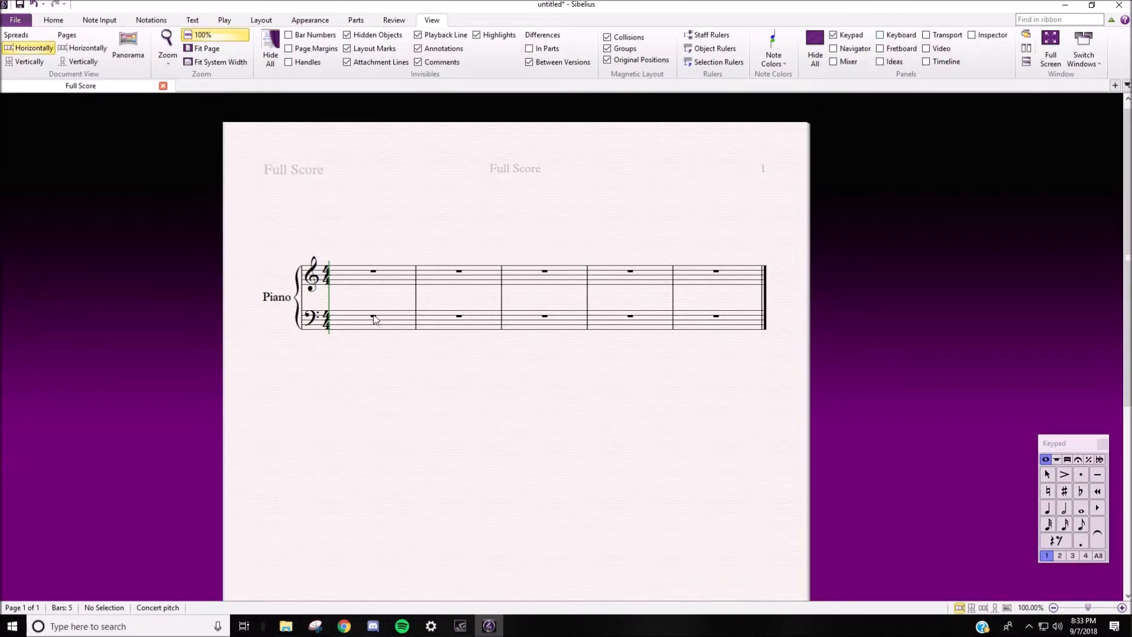
Fill bar 1 of the treble staff with a quarter note C5, a half note D5 and a quarter note D5.
{"action": "left_click", "coordinate": [370, 281]}
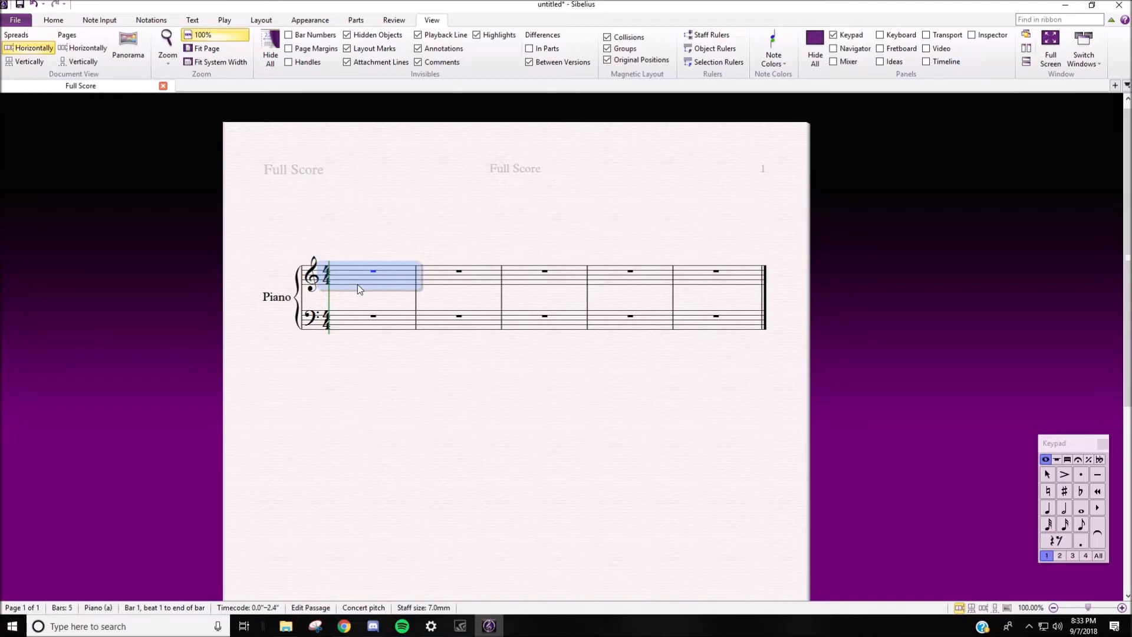
{"action": "key", "text": "4"}
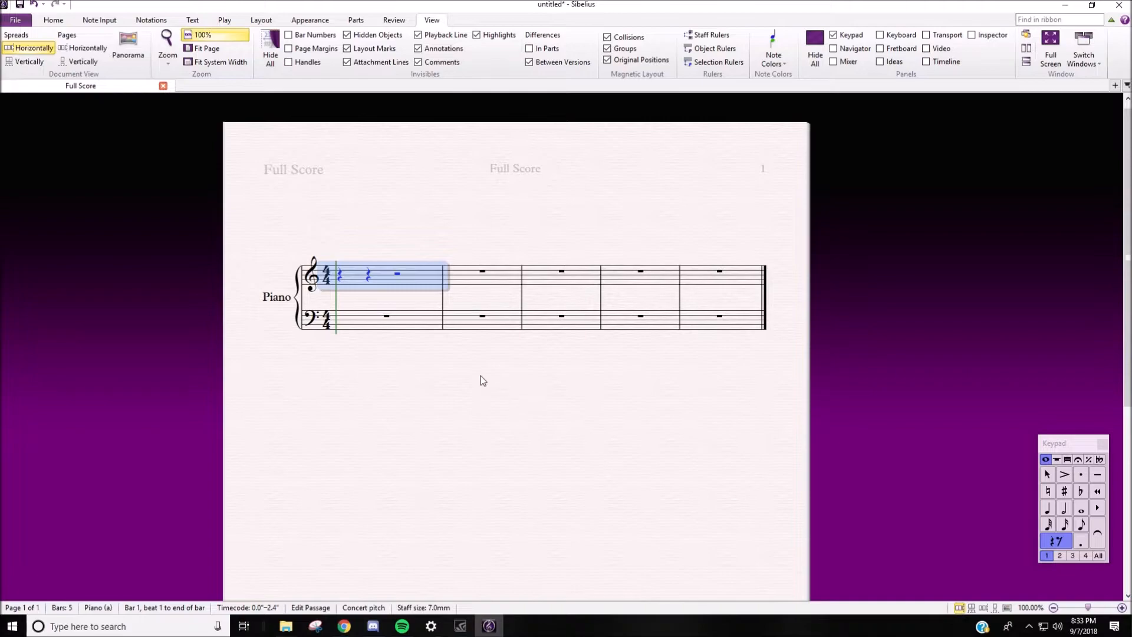
{"action": "key", "text": "c"}
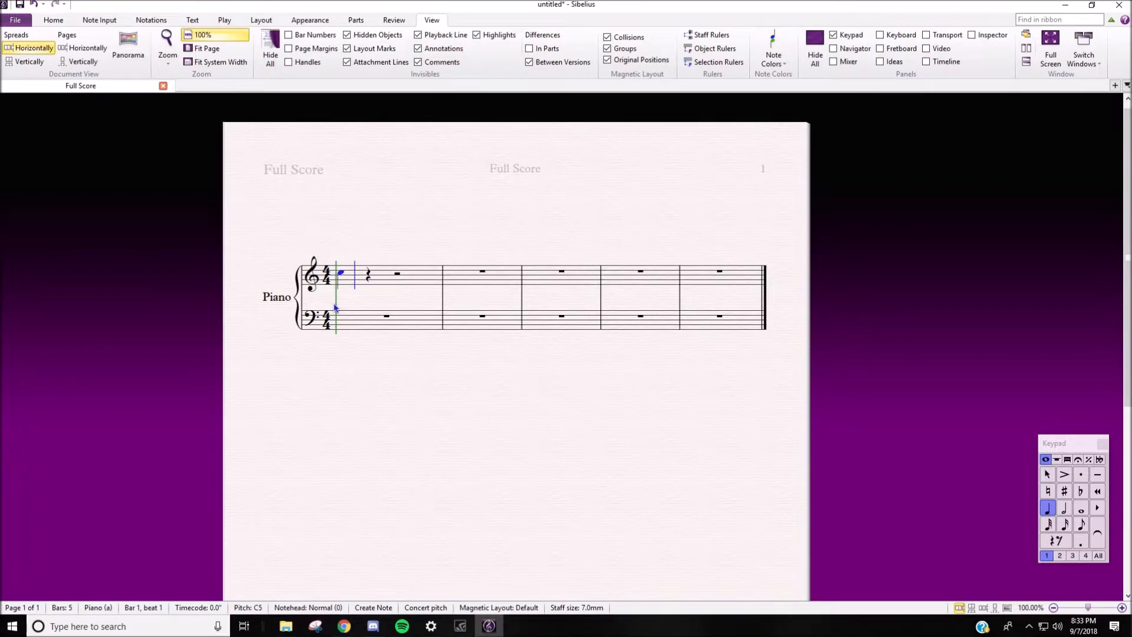
{"action": "key", "text": "5"}
{"action": "key", "text": "d"}
{"action": "key", "text": "4"}
{"action": "key", "text": "d"}
Fill treble bar 2 with a half note D5, quarter E5, eighth D5 and a quarter D5 that carries over into bar 3.
{"action": "key", "text": "5"}
{"action": "key", "text": "d"}
{"action": "key", "text": "4"}
{"action": "key", "text": "e"}
{"action": "key", "text": "5"}
{"action": "key", "text": "3"}
{"action": "key", "text": "d"}
{"action": "key", "text": "4"}
{"action": "key", "text": "d"}
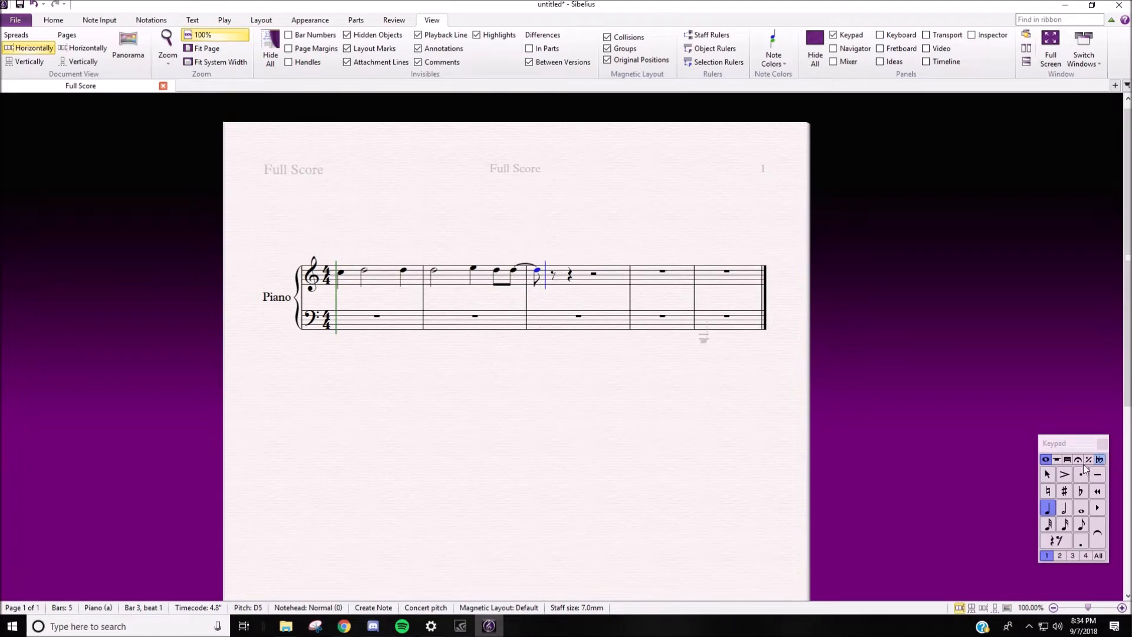
Enter two quarter notes, D5 and G5, with tenuto, staccato and accent marks in bar 3 of the treble staff.
{"action": "left_click", "coordinate": [1098, 476]}
{"action": "left_click", "coordinate": [1081, 476]}
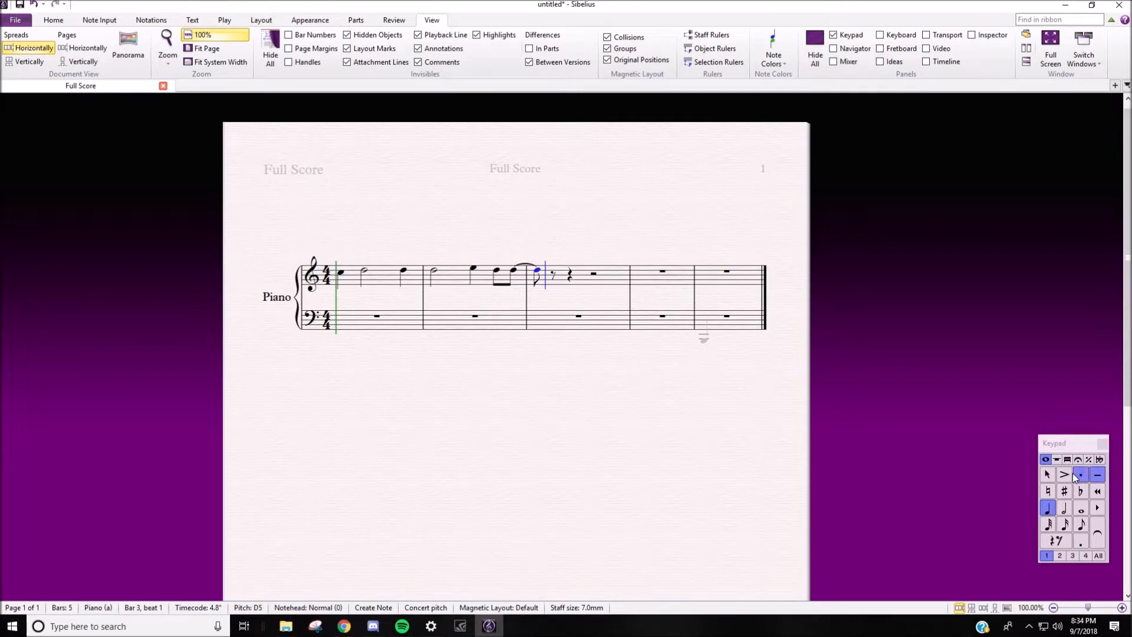
{"action": "left_click", "coordinate": [1062, 477]}
{"action": "left_click", "coordinate": [581, 272]}
{"action": "left_click", "coordinate": [590, 263]}
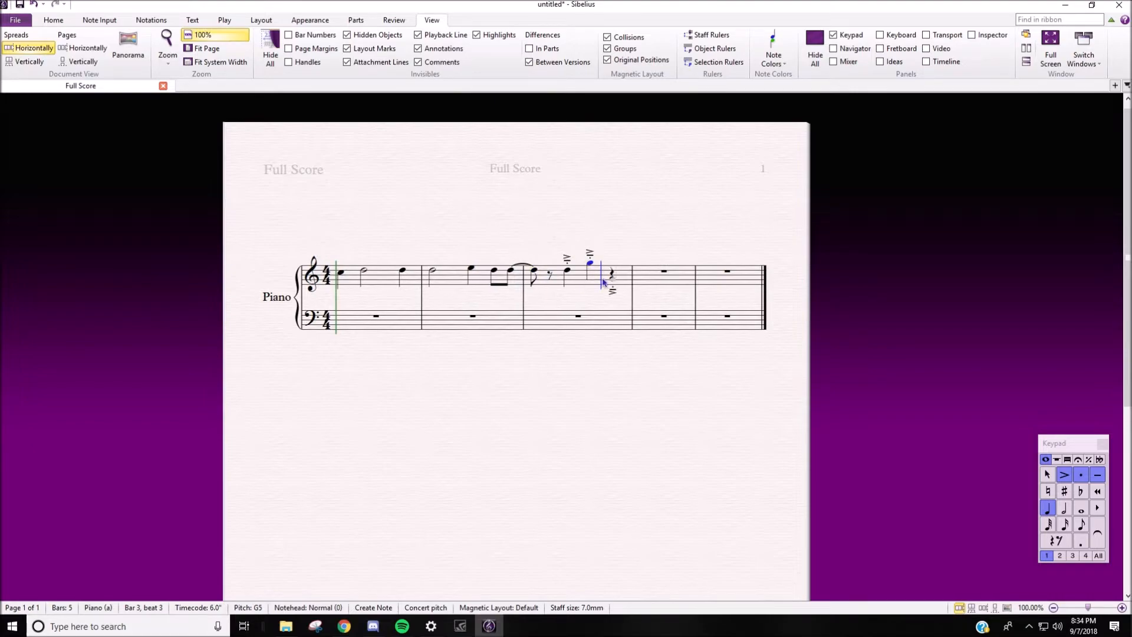
{"action": "key", "text": "Escape"}
Flatten the G5 in treble bar 3 and sharpen the half note D5 in bar 1.
{"action": "left_click", "coordinate": [880, 35]}
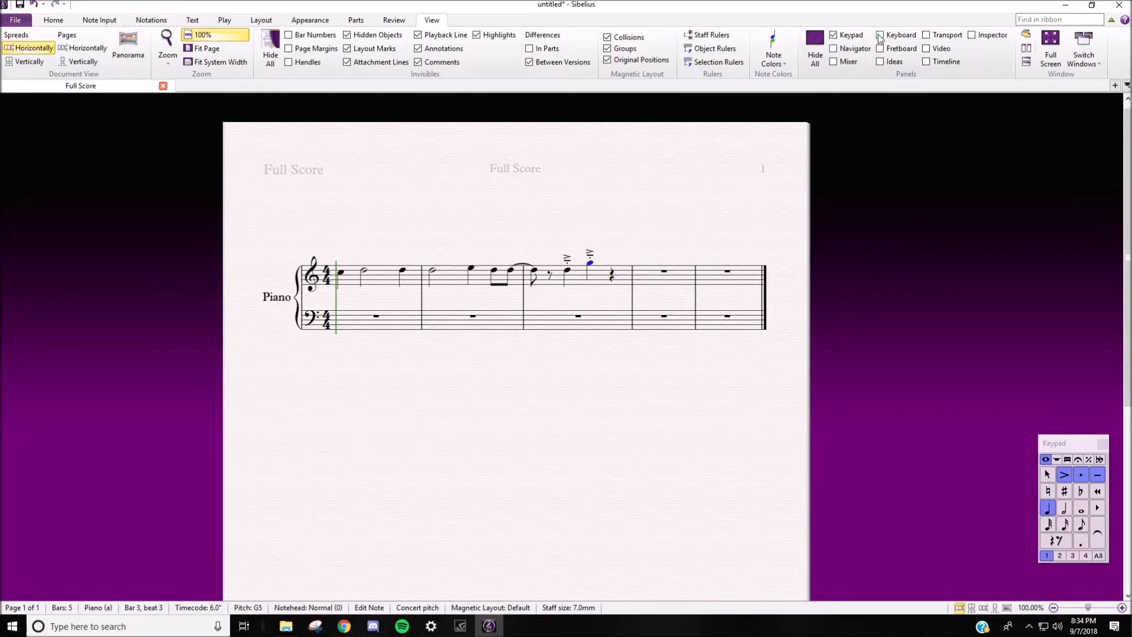
{"action": "left_click", "coordinate": [882, 36]}
{"action": "left_click", "coordinate": [726, 404]}
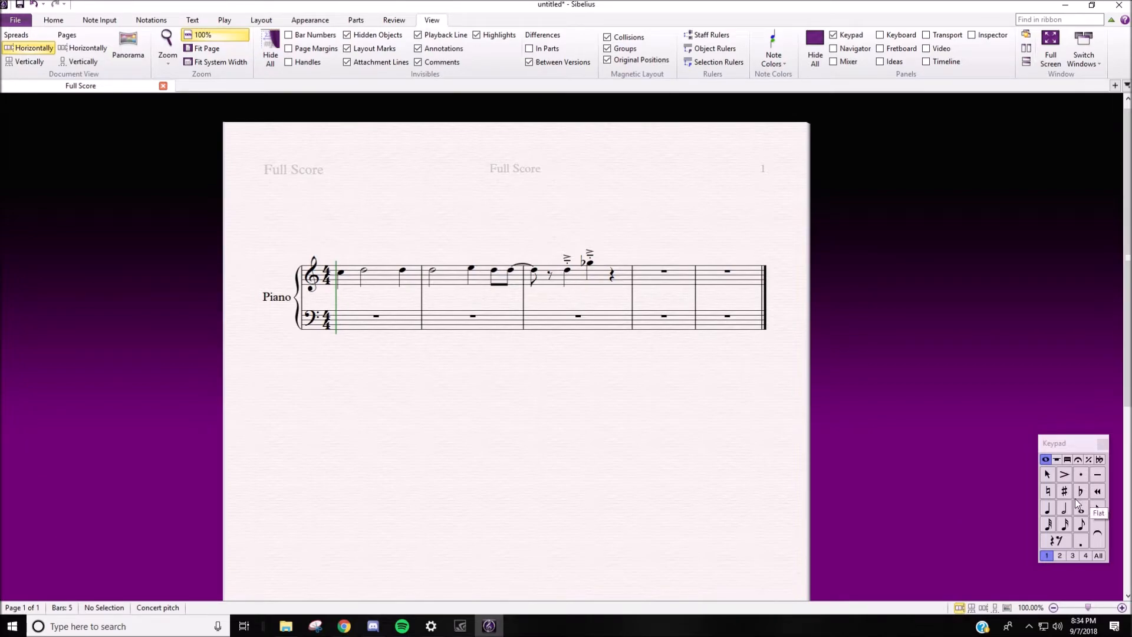
{"action": "left_click", "coordinate": [493, 270]}
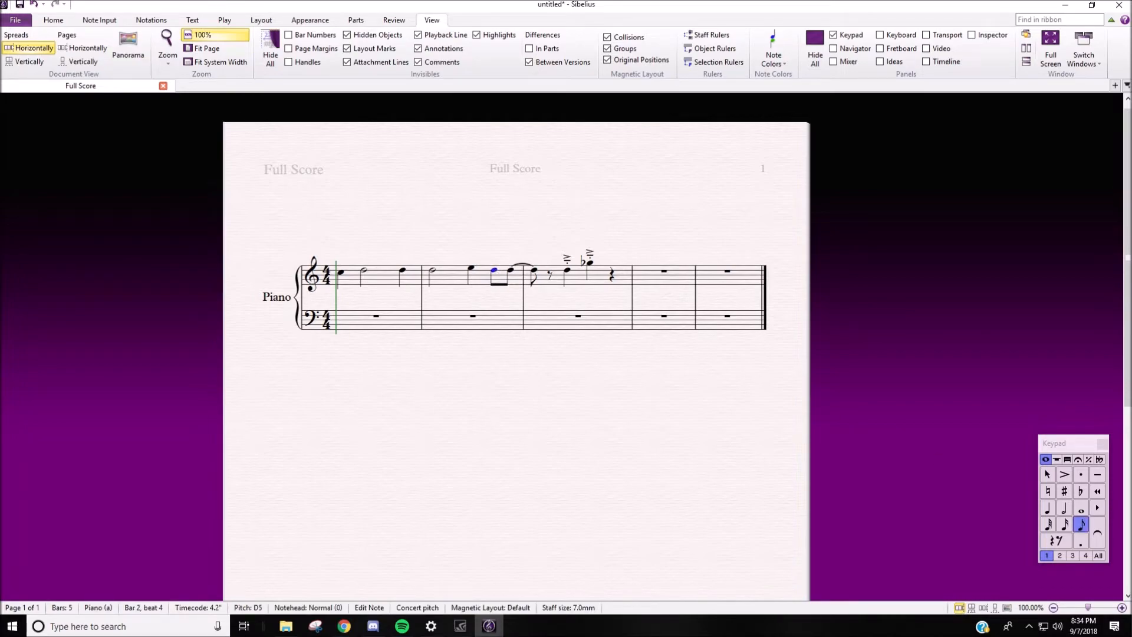
{"action": "left_click", "coordinate": [365, 274]}
{"action": "left_click", "coordinate": [1064, 491]}
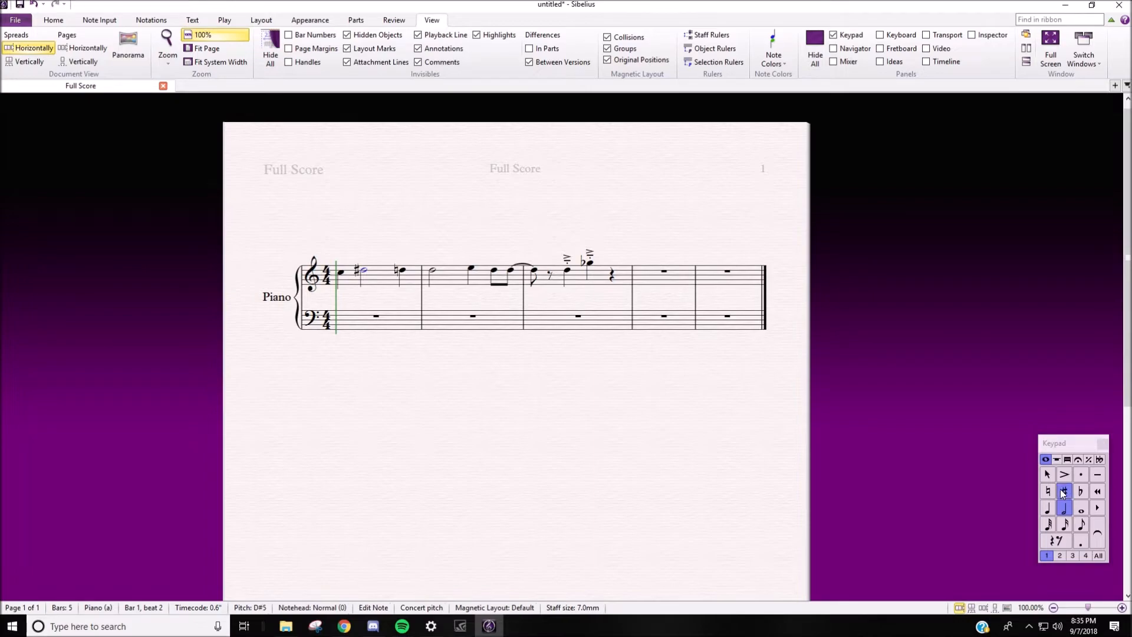
{"action": "left_click", "coordinate": [493, 243]}
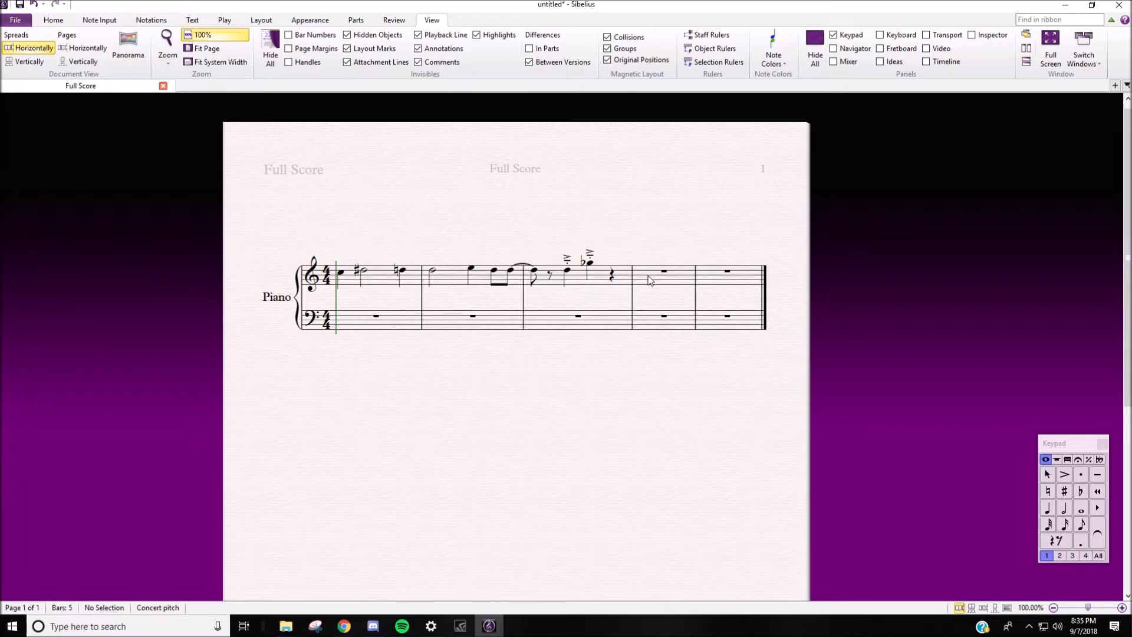
Enter quarter notes C5 and D5 in treble bar 4 and delete the stray low note on beat 2.
{"action": "key", "text": "4"}
{"action": "left_click", "coordinate": [652, 273]}
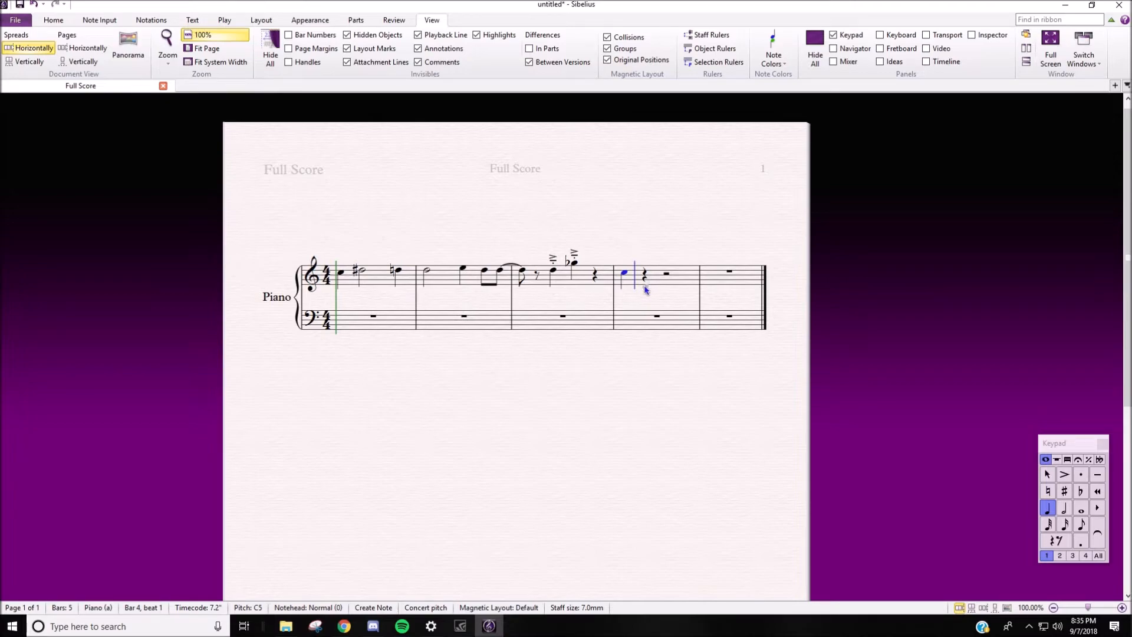
{"action": "left_click", "coordinate": [645, 288]}
{"action": "left_click", "coordinate": [648, 271]}
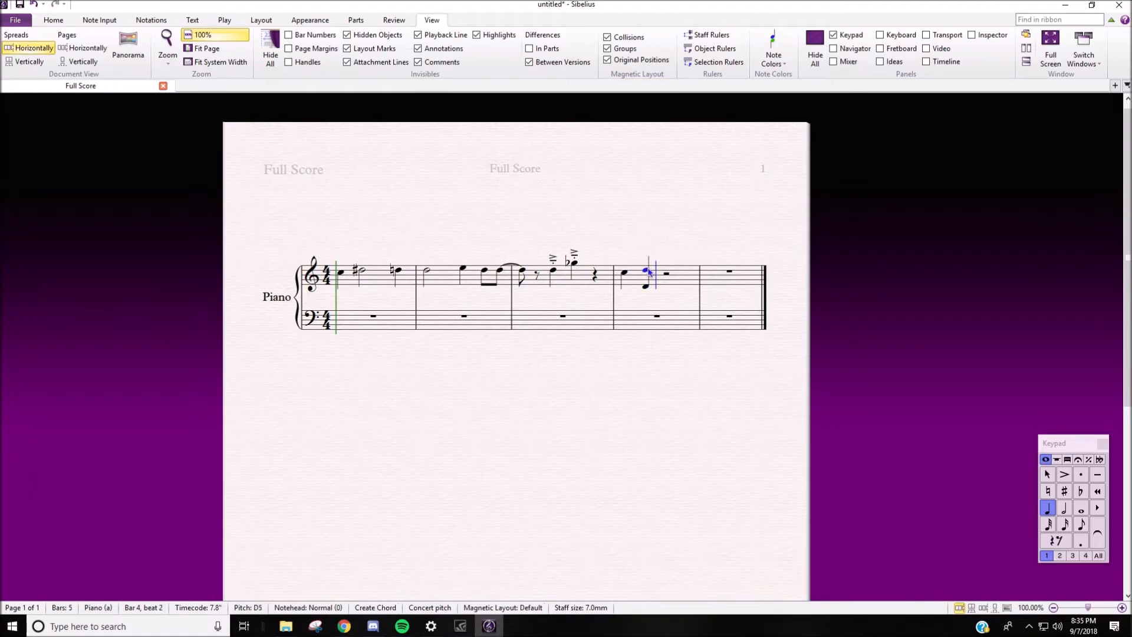
{"action": "left_click", "coordinate": [646, 287]}
{"action": "key", "text": "Delete"}
{"action": "left_click", "coordinate": [669, 319]}
{"action": "left_click", "coordinate": [647, 275]}
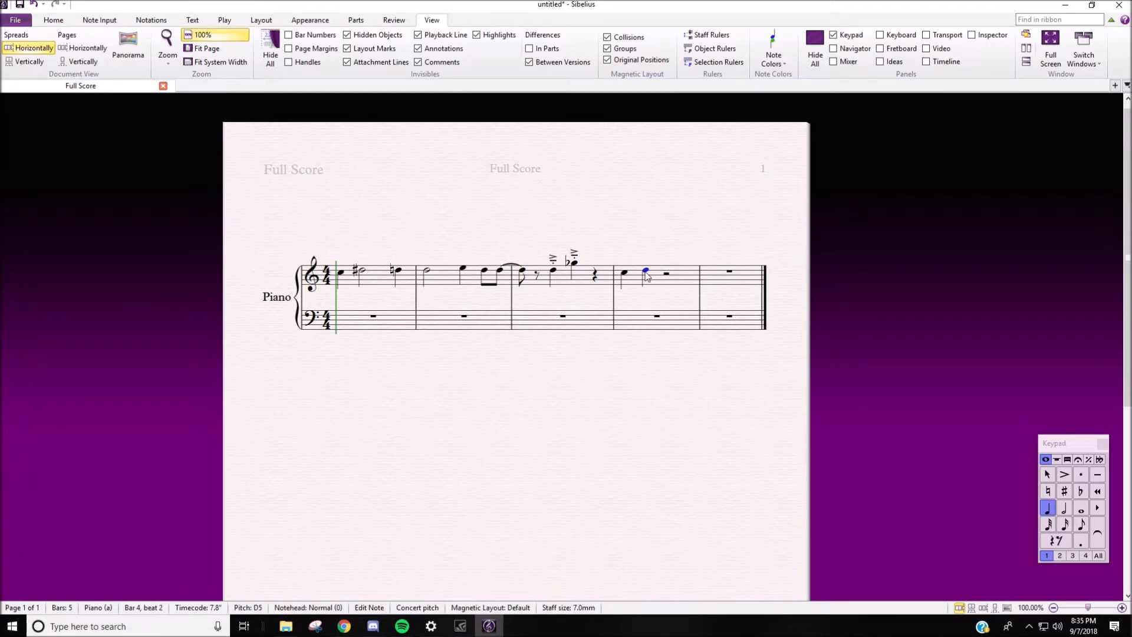
Shift the beat 2 quarter note in treble bar 4 stepwise down to F4 and back up to D5.
{"action": "key", "text": "Down"}
{"action": "key", "text": "Down"}
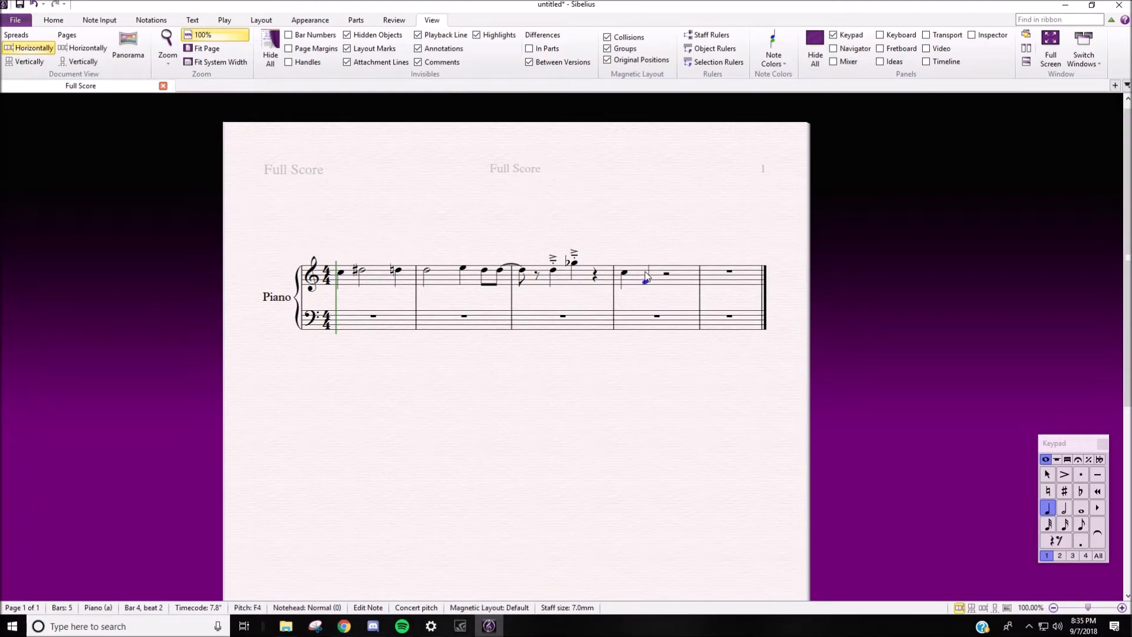
{"action": "key", "text": "Up"}
{"action": "key", "text": "Up"}
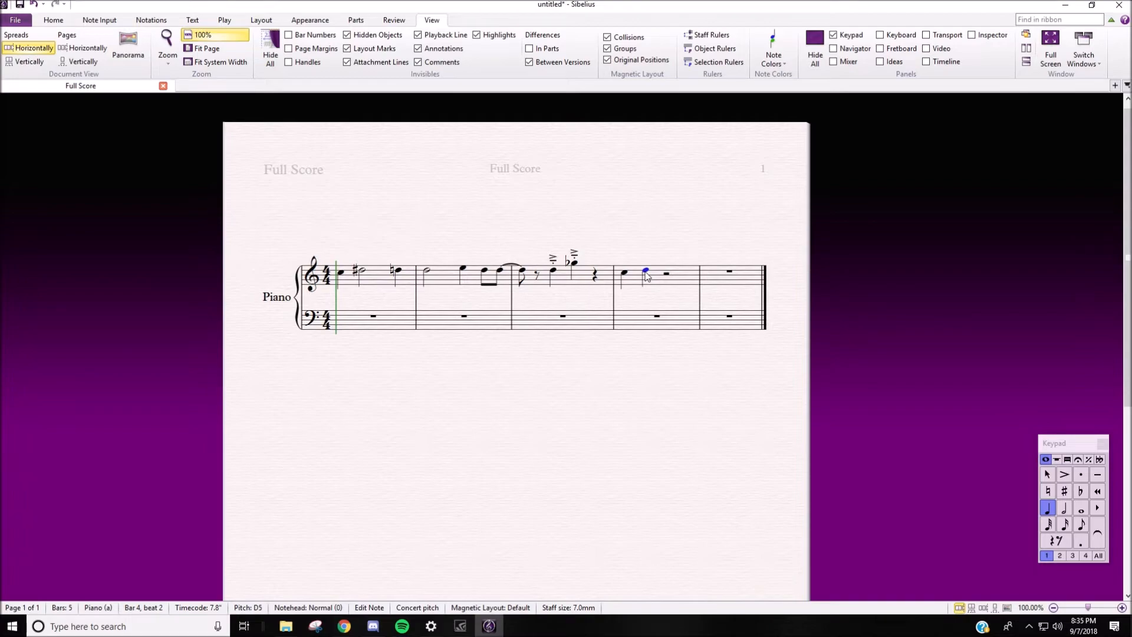
Transpose the D5 in treble bar 4 repeatedly up and down by octaves, finishing on D5, and deselect it.
{"action": "key", "text": "ctrl+Up"}
{"action": "key", "text": "ctrl+Down"}
{"action": "key", "text": "ctrl+Down"}
{"action": "key", "text": "ctrl+Down"}
{"action": "key", "text": "ctrl+Down"}
{"action": "key", "text": "ctrl+Down"}
{"action": "key", "text": "ctrl+Down"}
{"action": "key", "text": "ctrl+Down"}
{"action": "key", "text": "ctrl+Up"}
{"action": "key", "text": "ctrl+Up"}
{"action": "key", "text": "ctrl+Up"}
{"action": "key", "text": "ctrl+Up"}
{"action": "key", "text": "ctrl+Up"}
{"action": "key", "text": "ctrl+Up"}
{"action": "key", "text": "ctrl+Up"}
{"action": "key", "text": "ctrl+Up"}
{"action": "key", "text": "ctrl+Down"}
{"action": "key", "text": "ctrl+Down"}
{"action": "key", "text": "ctrl+Down"}
{"action": "key", "text": "ctrl+Up"}
{"action": "key", "text": "Escape"}
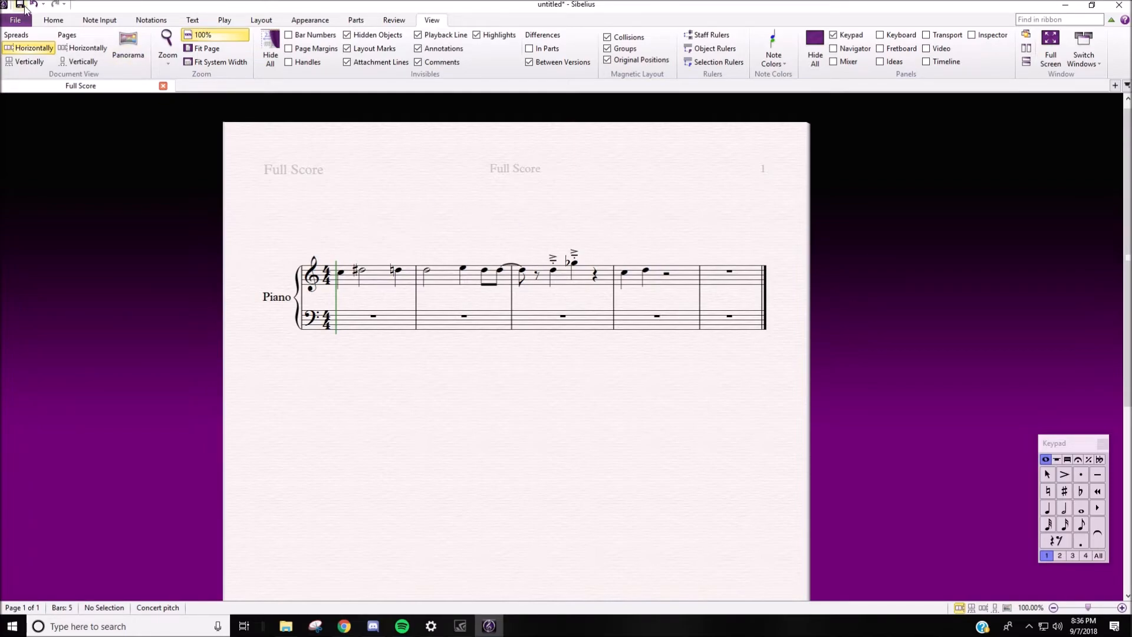
Lower the beat 2 note in treble bar 4 to C5 and tie the C5 on beat 1 to it.
{"action": "left_click", "coordinate": [53, 24]}
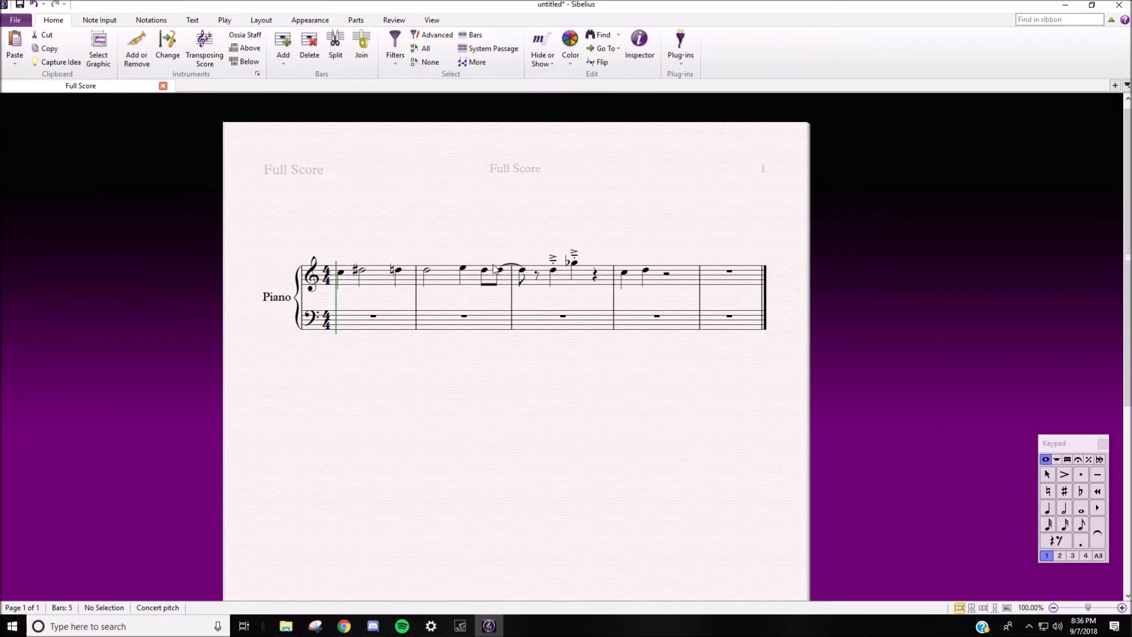
{"action": "left_click", "coordinate": [646, 271]}
{"action": "key", "text": "Down"}
{"action": "left_click", "coordinate": [642, 239]}
{"action": "left_click", "coordinate": [626, 275]}
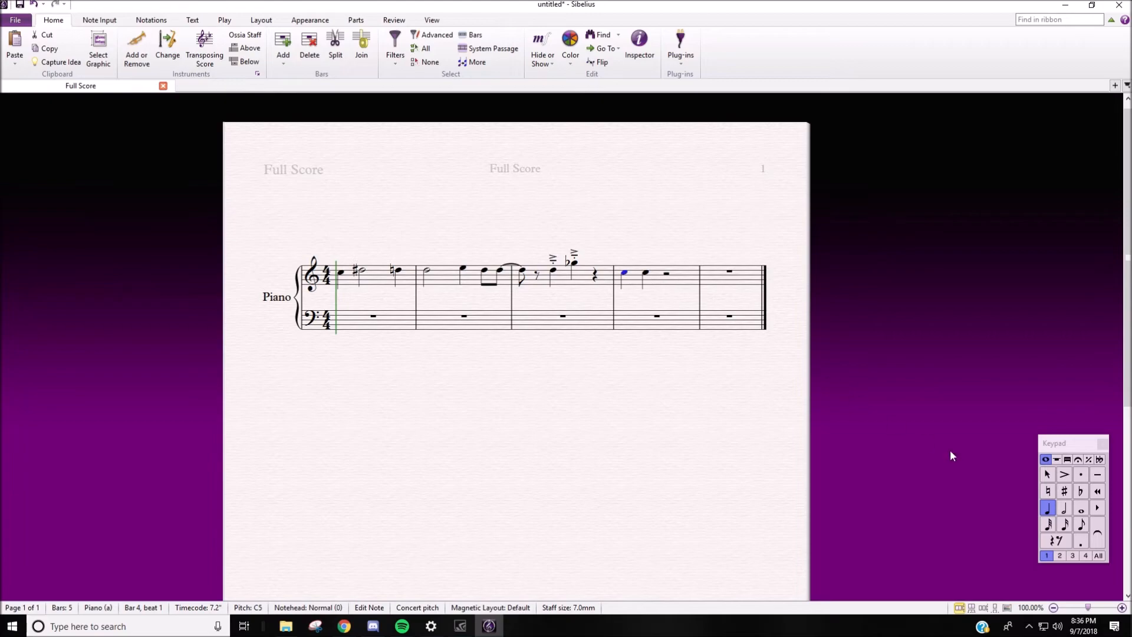
{"action": "left_click", "coordinate": [1100, 532]}
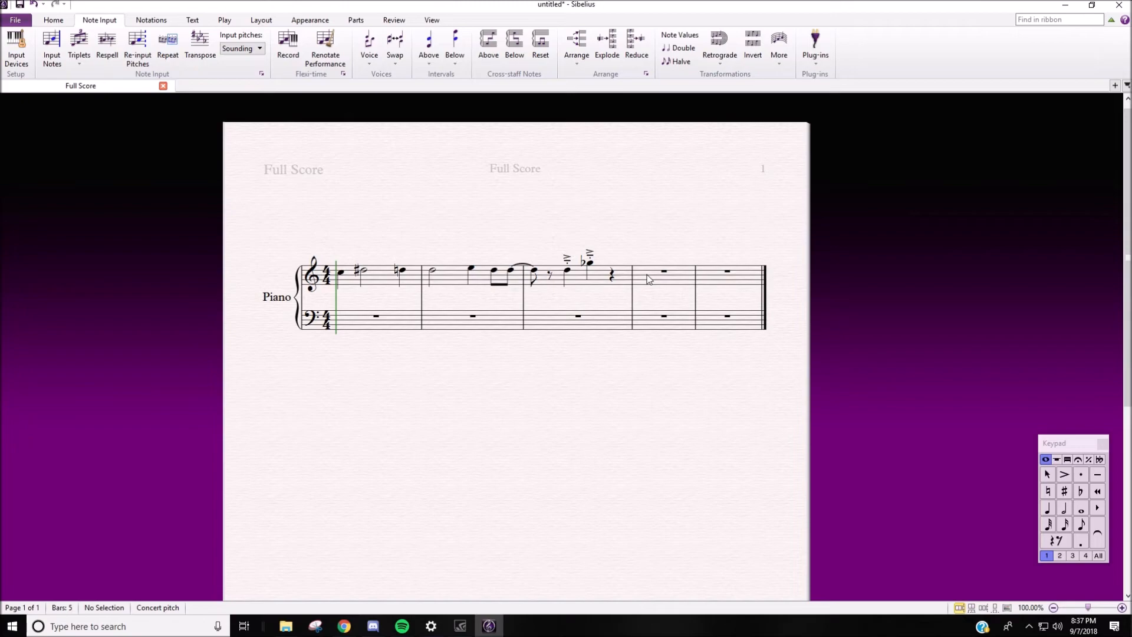
Enter four eighth notes C5, D5, E5 and F5 from the start of treble bar 4.
{"action": "key", "text": "n"}
{"action": "key", "text": "3"}
{"action": "left_click", "coordinate": [649, 274]}
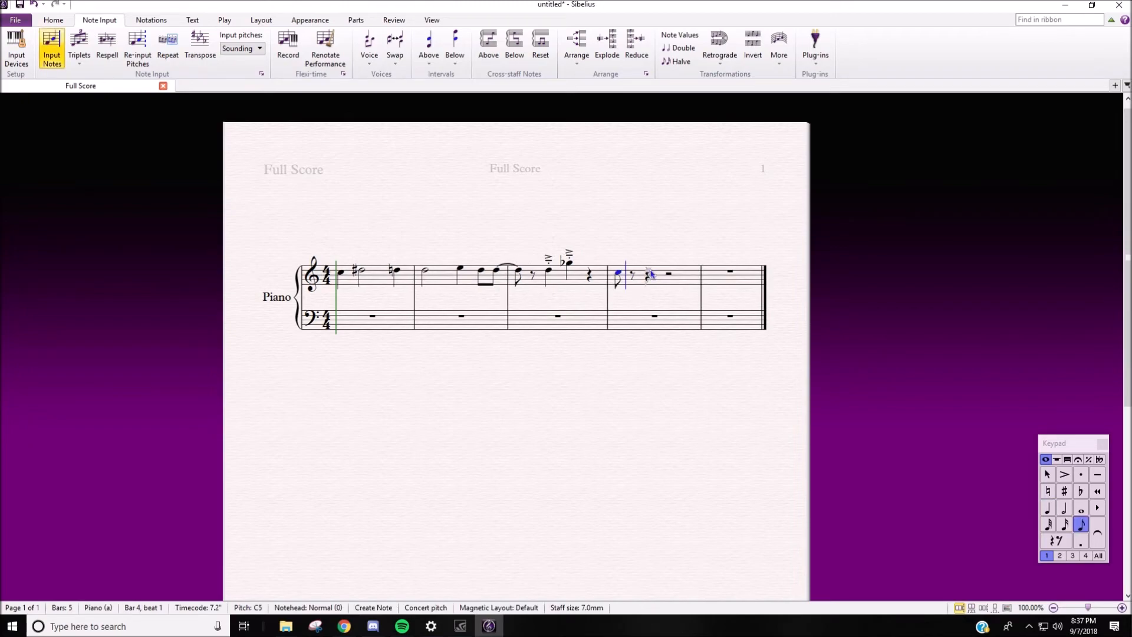
{"action": "left_click", "coordinate": [634, 271]}
{"action": "left_click", "coordinate": [648, 269]}
{"action": "left_click", "coordinate": [659, 266]}
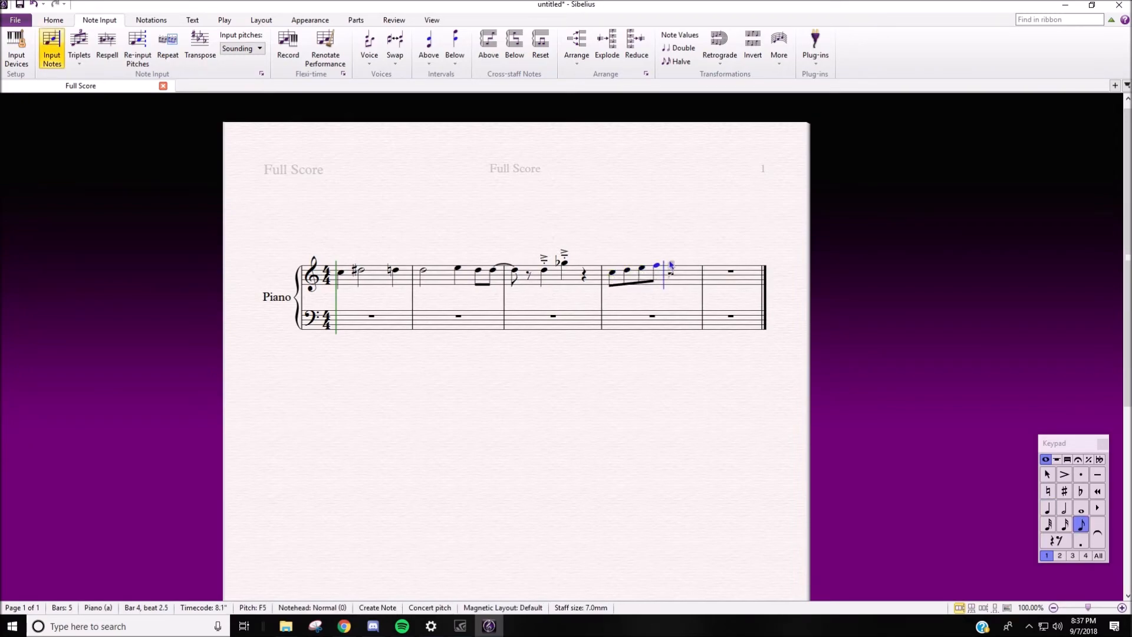
{"action": "key", "text": "Escape"}
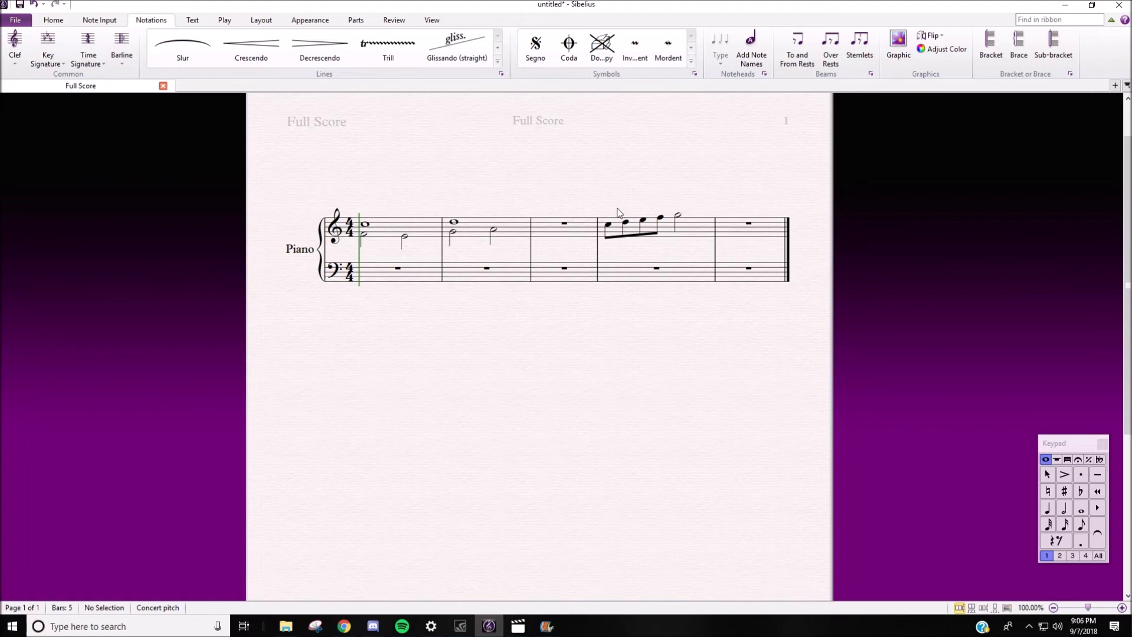
Add a slur over the four beamed eighth notes in treble bar 4.
{"action": "left_click", "coordinate": [609, 226]}
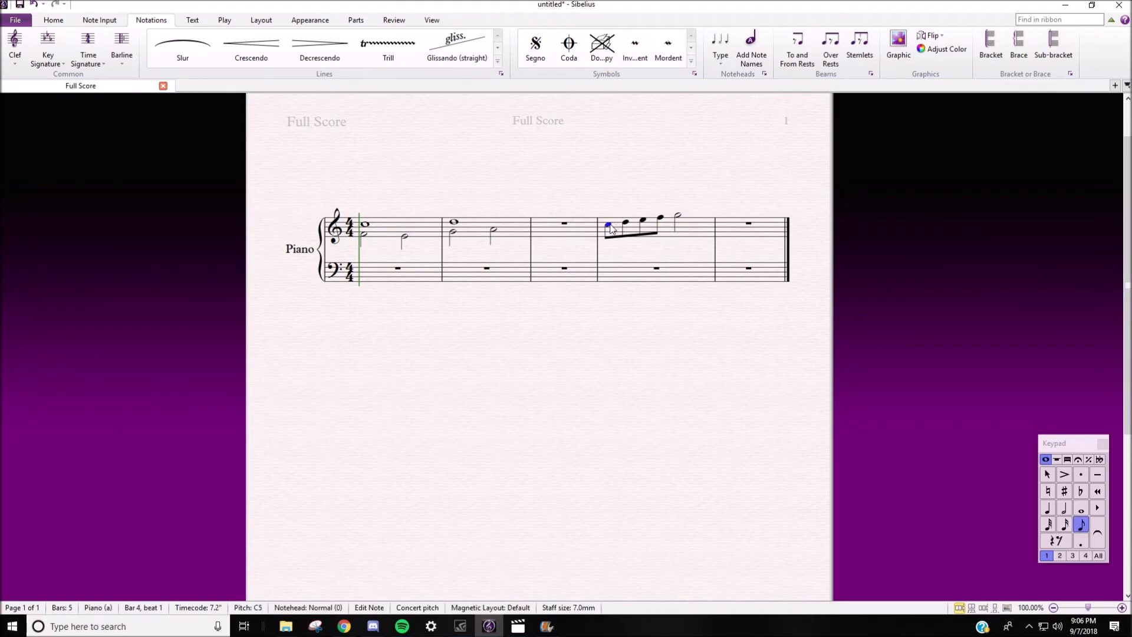
{"action": "left_click", "coordinate": [662, 221], "text": "shift"}
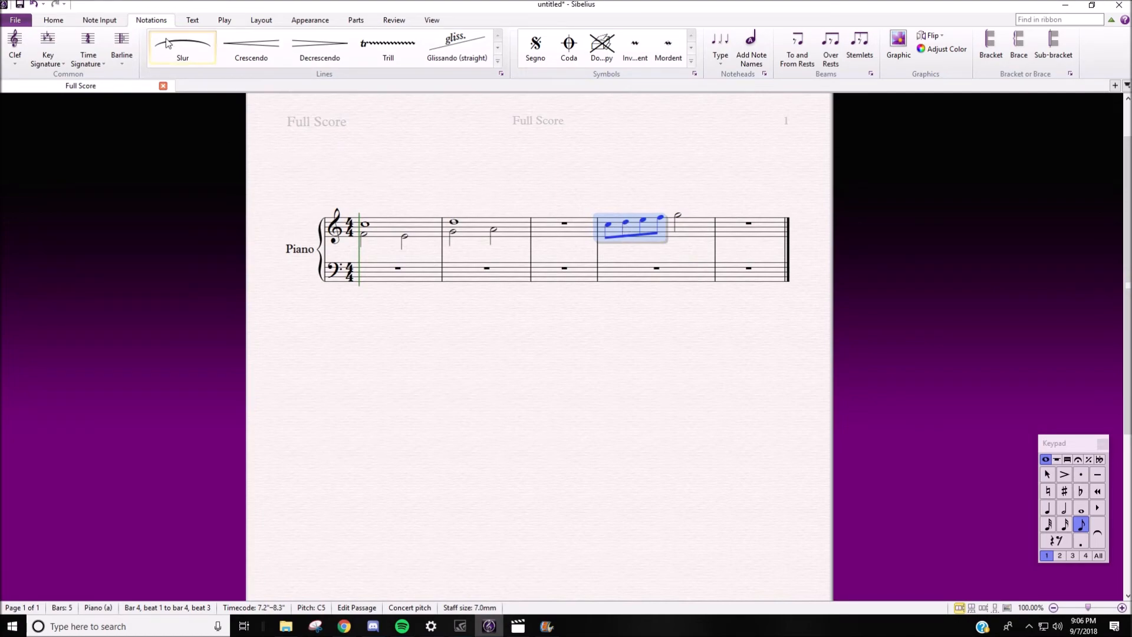
{"action": "left_click", "coordinate": [179, 48]}
{"action": "left_click", "coordinate": [607, 361]}
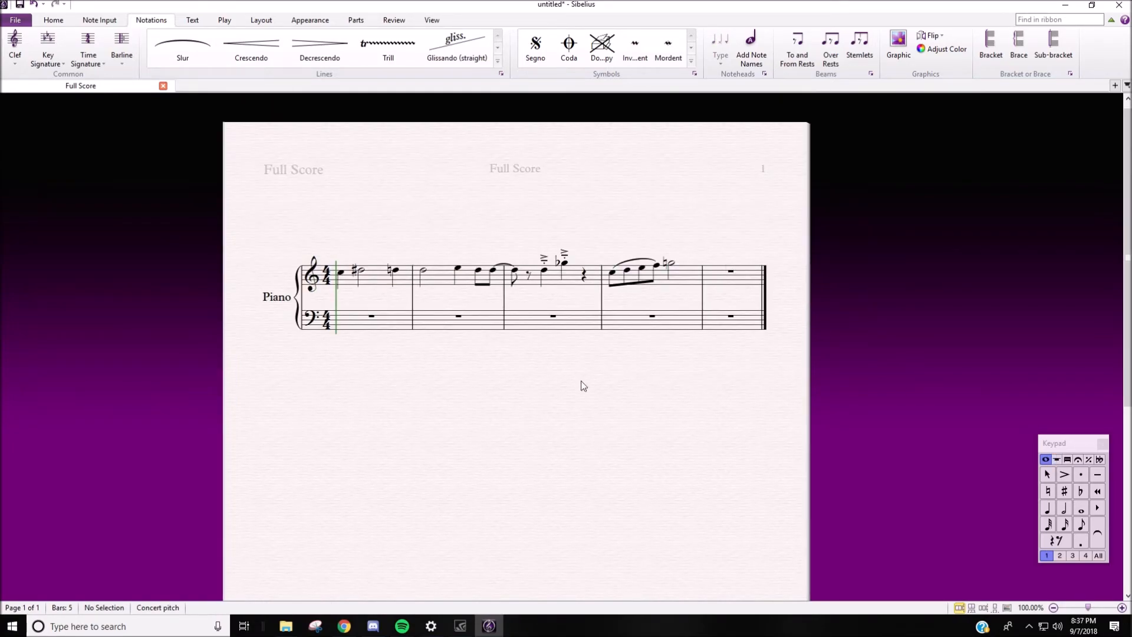
Clear all the notes in bars 1 to 4 of the treble staff.
{"action": "left_click", "coordinate": [361, 271]}
{"action": "left_click", "coordinate": [383, 282]}
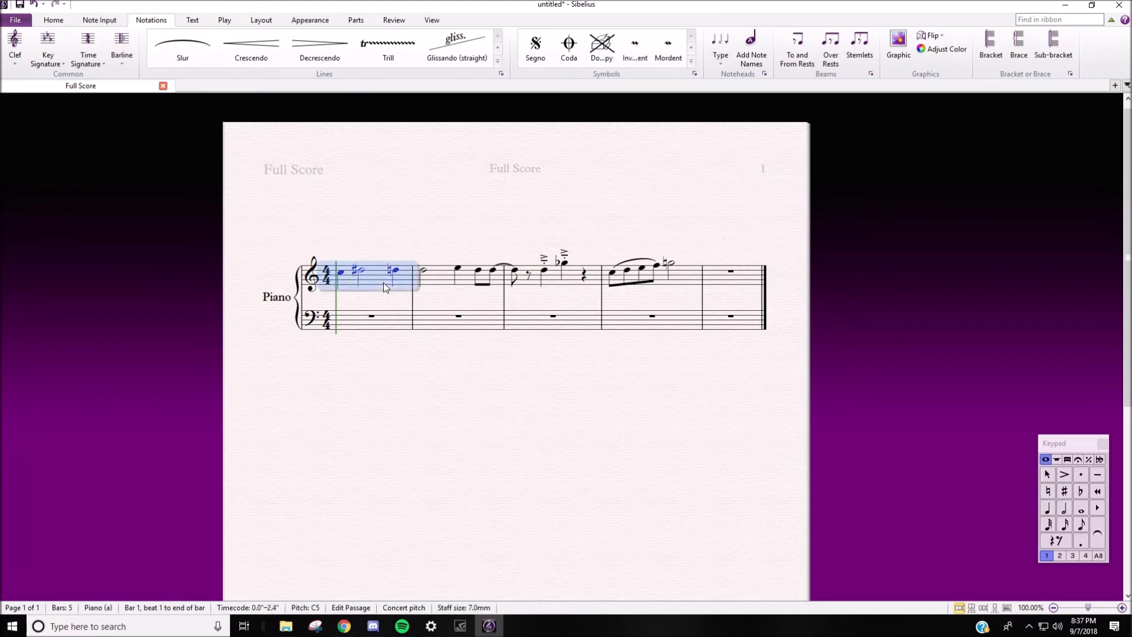
{"action": "left_click", "coordinate": [686, 278], "text": "shift"}
{"action": "key", "text": "Delete"}
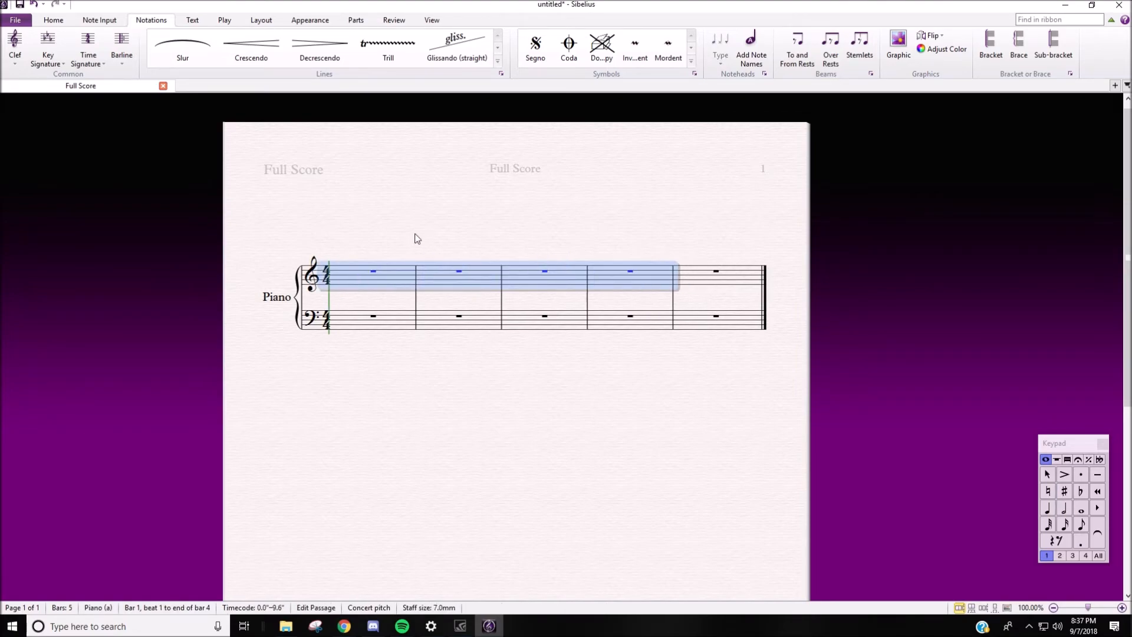
{"action": "left_click", "coordinate": [418, 240]}
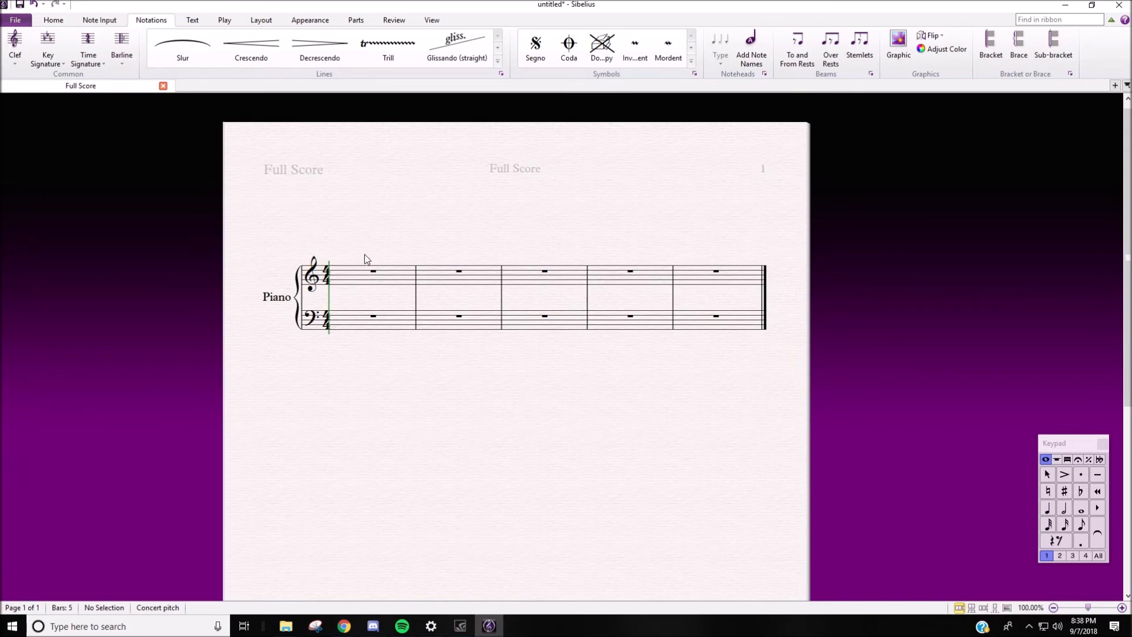
Enter a whole note C5 in treble bar 1 and a whole note D5 in bar 2.
{"action": "key", "text": "n"}
{"action": "key", "text": "6"}
{"action": "left_click", "coordinate": [344, 273]}
{"action": "left_click", "coordinate": [416, 271]}
{"action": "key", "text": "Escape"}
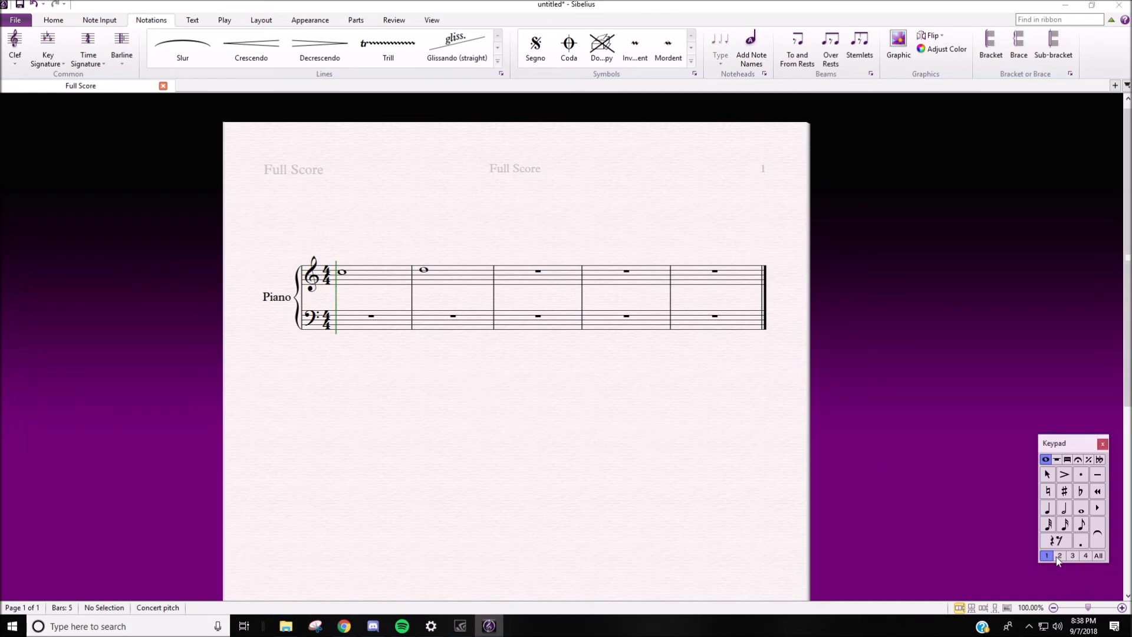
Add voice 2 half notes beneath the whole notes: F4 and E4 in treble bar 1, G4 and A4 in bar 2.
{"action": "left_click", "coordinate": [1066, 509]}
{"action": "left_click", "coordinate": [346, 286]}
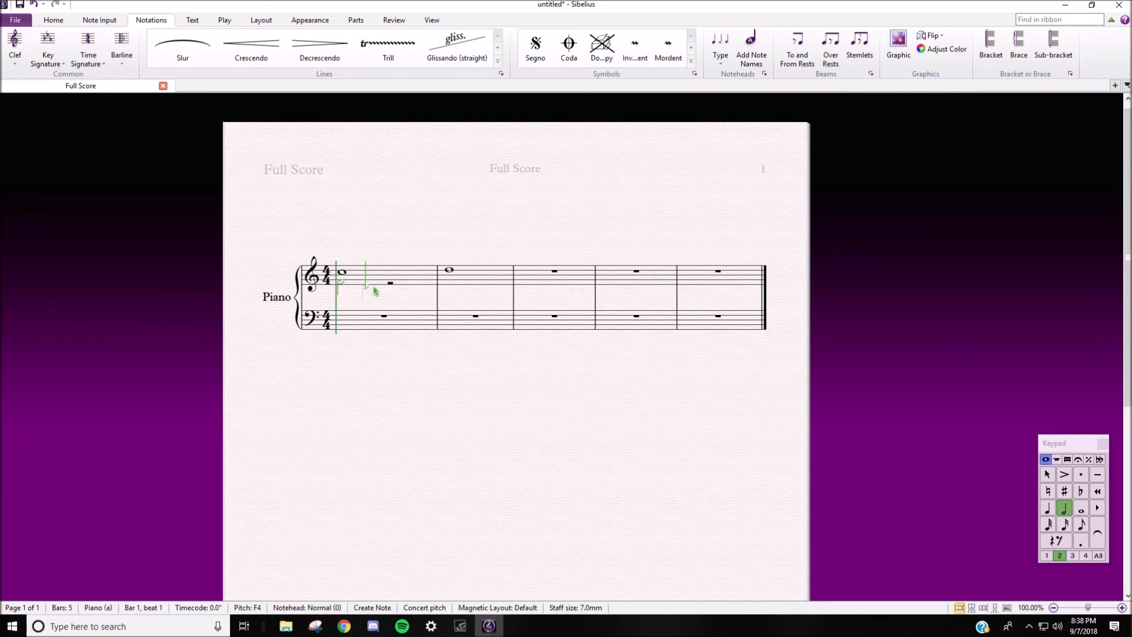
{"action": "left_click", "coordinate": [392, 286]}
{"action": "left_click", "coordinate": [451, 283]}
{"action": "left_click", "coordinate": [486, 277]}
{"action": "left_click", "coordinate": [370, 245]}
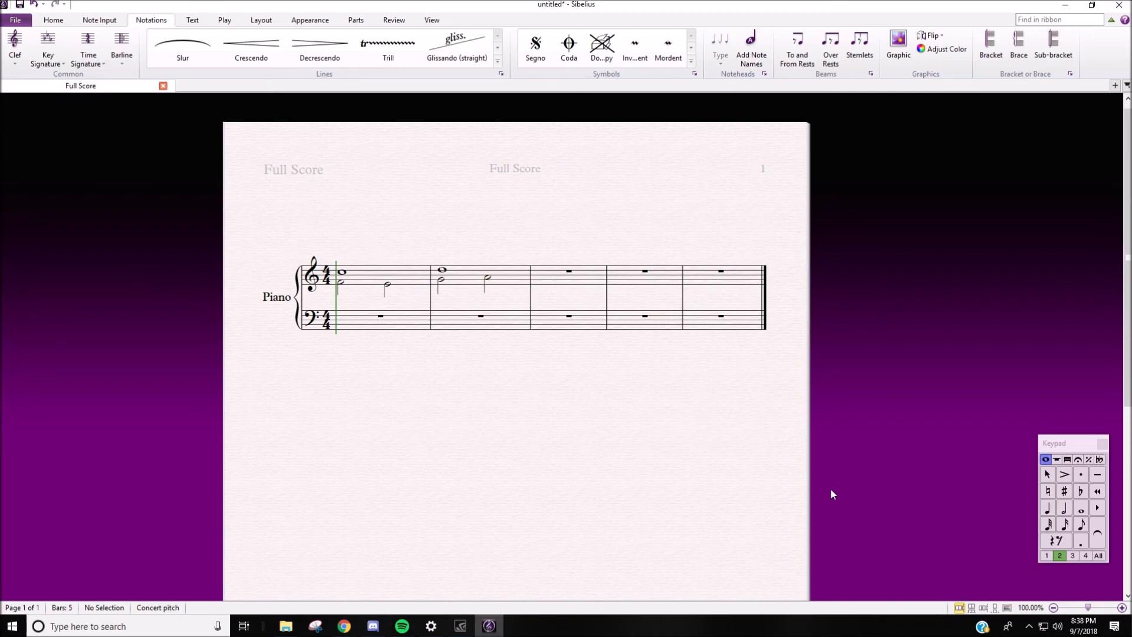
Switch note entry briefly to voice 3 and return it to voice 1.
{"action": "left_click", "coordinate": [1073, 555]}
{"action": "left_click", "coordinate": [979, 497]}
{"action": "left_click", "coordinate": [1047, 556]}
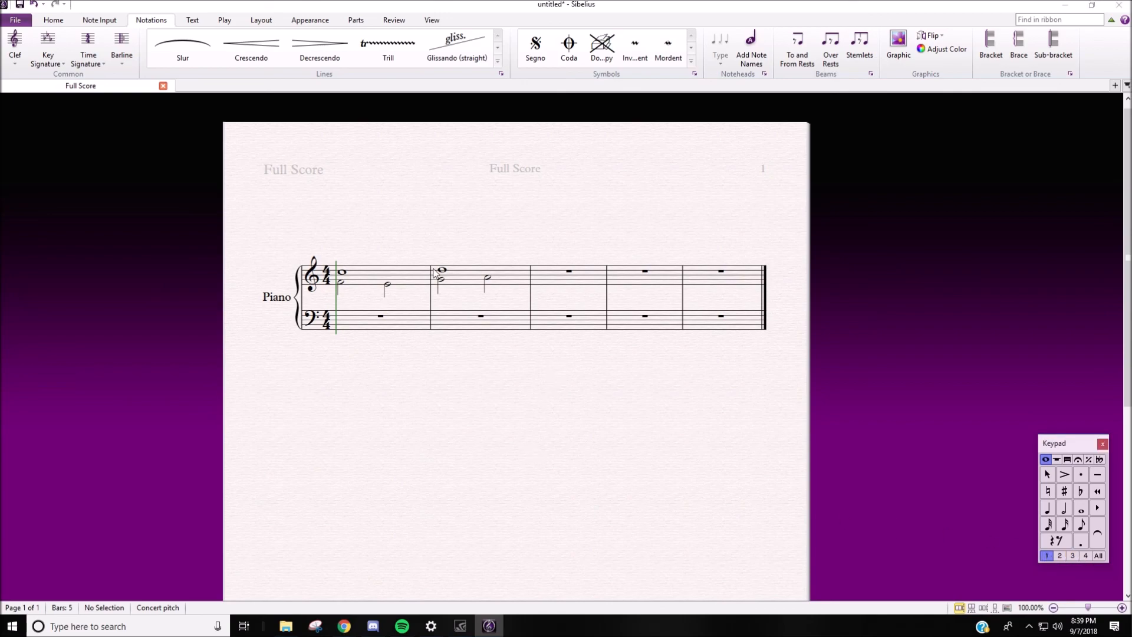
{"action": "left_click_drag", "start_coordinate": [417, 403], "coordinate": [440, 356]}
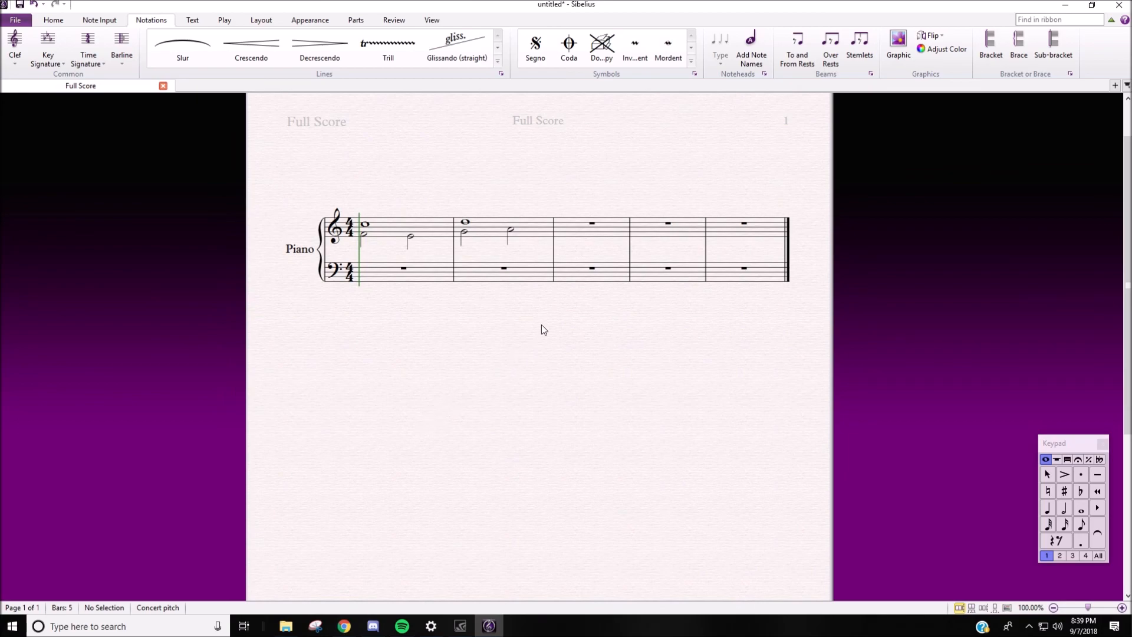